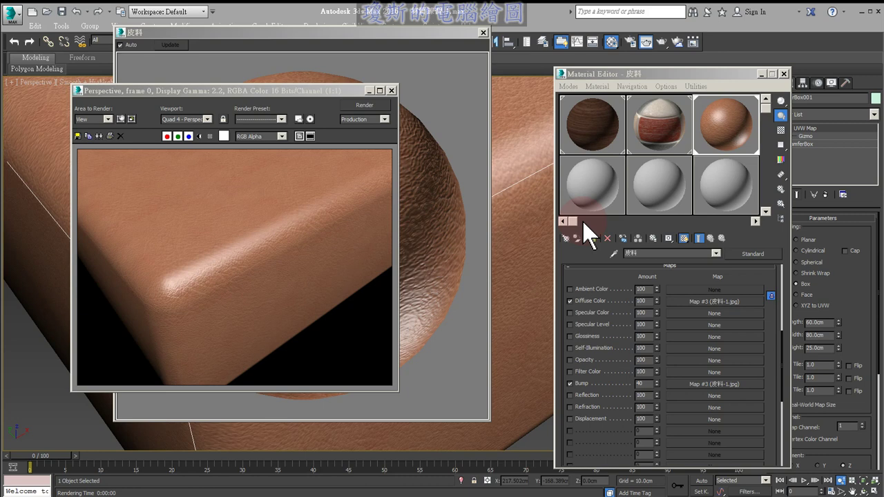
- Close the rendered leather frame and material preview windows, then activate Select and Move
{"action": "left_click", "coordinate": [391, 90]}
{"action": "left_click", "coordinate": [484, 33]}
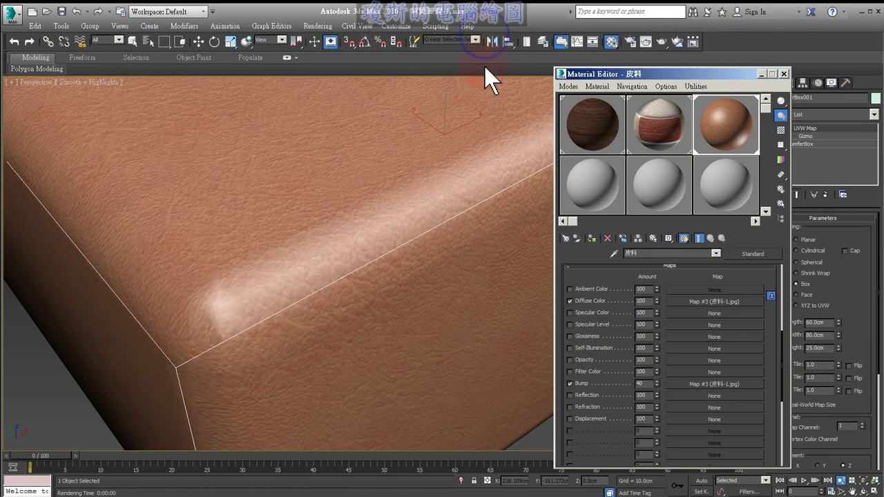
{"action": "scroll", "coordinate": [446, 239], "scroll_direction": "up", "scroll_amount": 3}
{"action": "scroll", "coordinate": [446, 238], "scroll_direction": "down", "scroll_amount": 3}
{"action": "scroll", "coordinate": [425, 257], "scroll_direction": "down", "scroll_amount": 2}
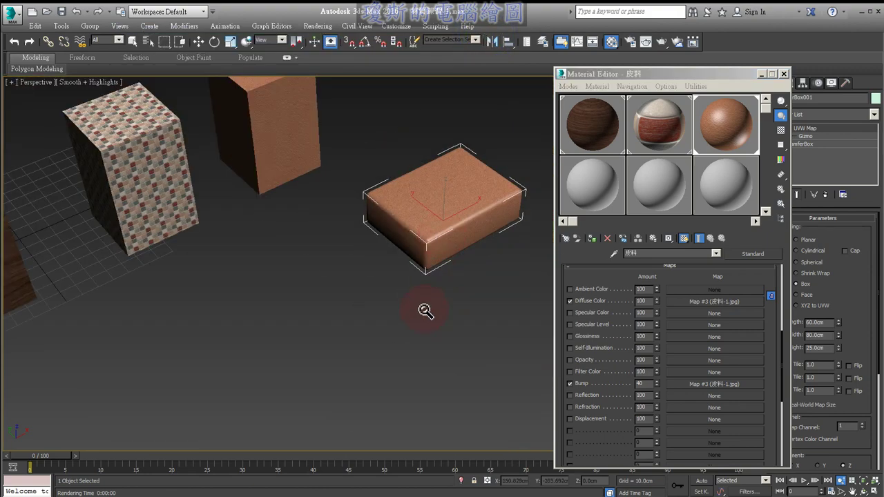
{"action": "scroll", "coordinate": [433, 332], "scroll_direction": "up", "scroll_amount": 1}
{"action": "left_click", "coordinate": [199, 42]}
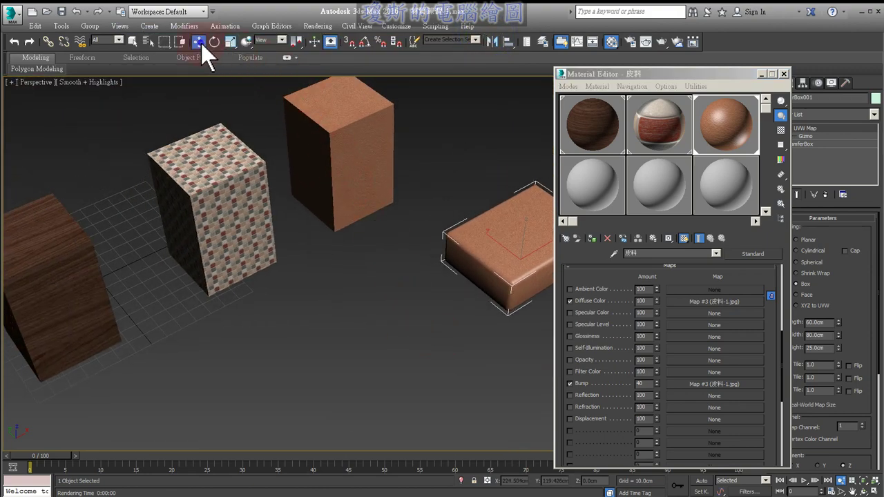
- Close the Material Editor and pan the viewport to shift the boxes over
{"action": "left_click", "coordinate": [785, 74]}
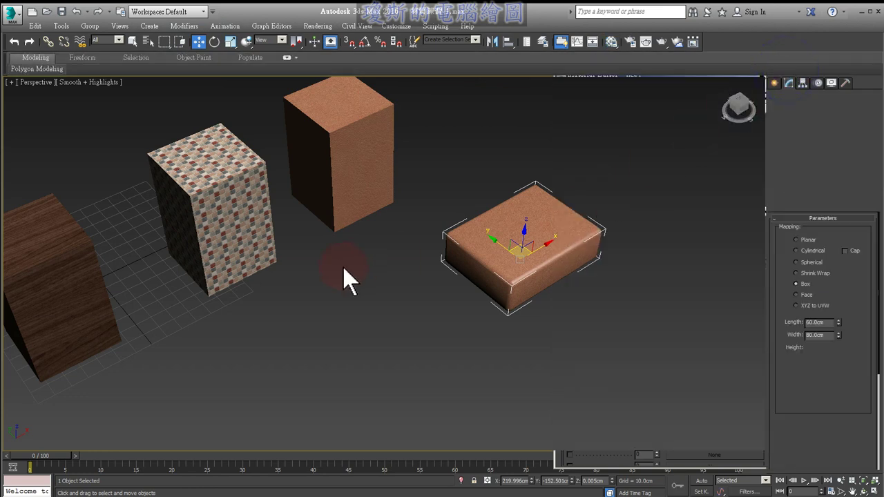
{"action": "middle_click_drag", "start_coordinate": [343, 267], "coordinate": [474, 306]}
{"action": "left_click_drag", "start_coordinate": [375, 94], "coordinate": [374, 183]}
{"action": "left_click_drag", "start_coordinate": [352, 139], "coordinate": [399, 135]}
{"action": "mouse_move", "coordinate": [457, 80]}
{"action": "left_mouse_down"}
{"action": "mouse_move", "coordinate": [511, 80]}
{"action": "mouse_move", "coordinate": [505, 117]}
{"action": "mouse_move", "coordinate": [527, 134]}
{"action": "mouse_move", "coordinate": [587, 148]}
{"action": "mouse_move", "coordinate": [596, 118]}
{"action": "mouse_move", "coordinate": [612, 164]}
{"action": "mouse_move", "coordinate": [671, 134]}
{"action": "left_mouse_up"}
{"action": "key", "text": "Escape"}
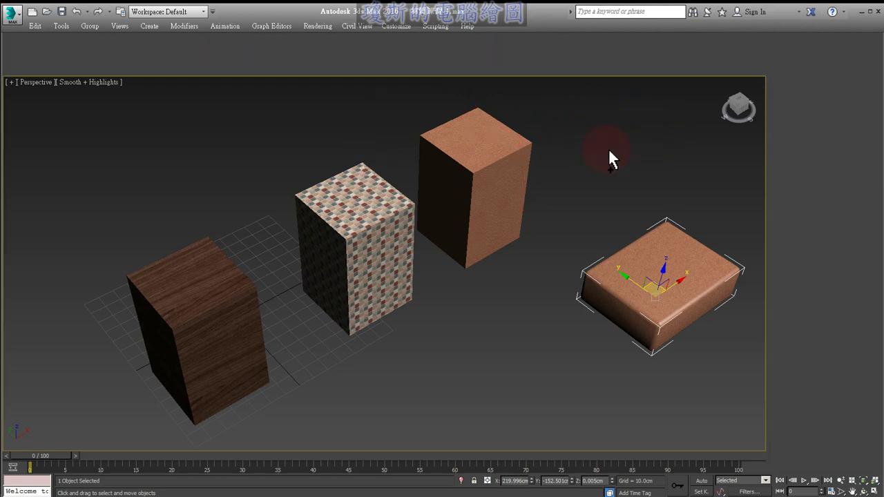
- Restore the four-viewport layout, hide the Top view grid and show Extended Primitives
{"action": "key", "text": "alt+w"}
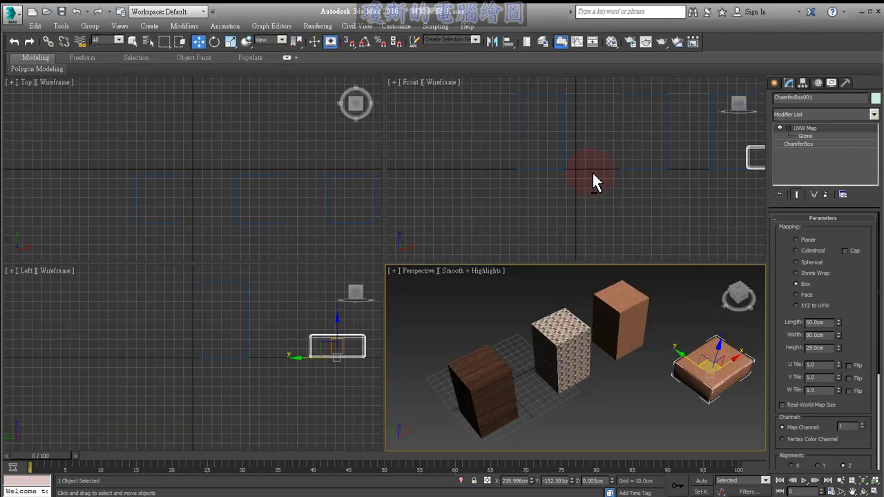
{"action": "left_click", "coordinate": [277, 170]}
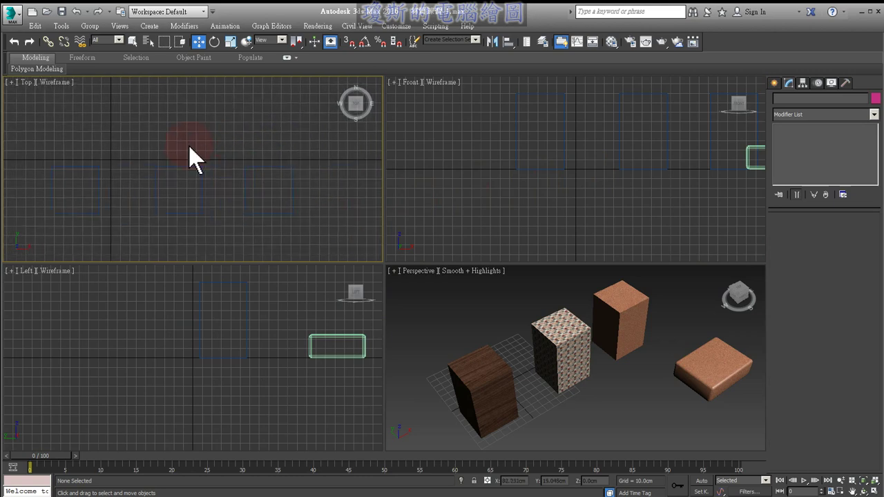
{"action": "scroll", "coordinate": [189, 146], "scroll_direction": "down", "scroll_amount": 3}
{"action": "key", "text": "g"}
{"action": "middle_click_drag", "start_coordinate": [188, 144], "coordinate": [181, 129]}
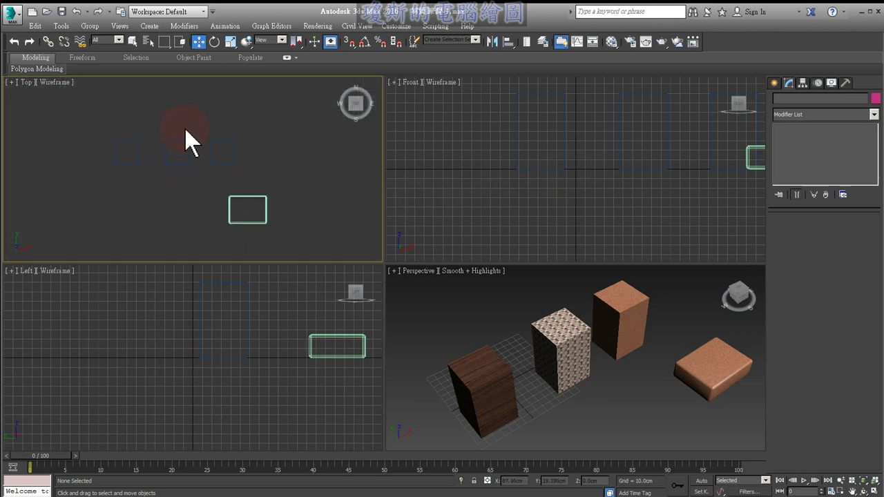
{"action": "left_click", "coordinate": [775, 83]}
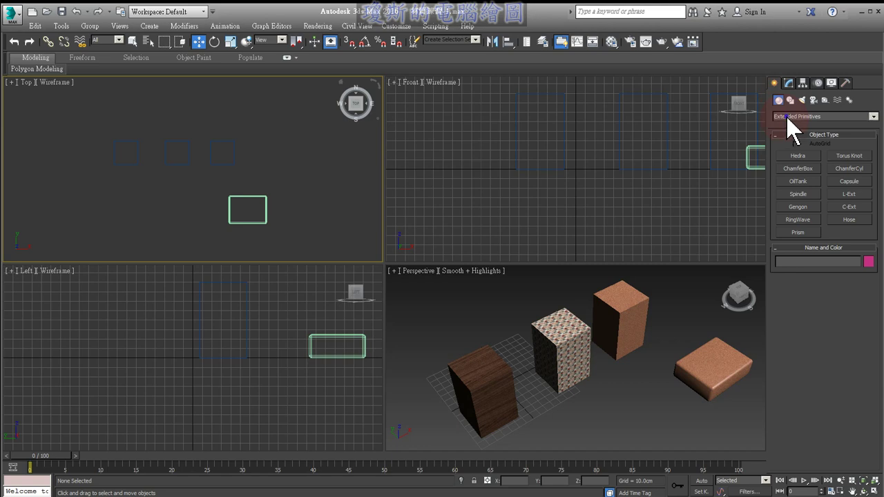
- Switch the Create panel category to Standard Primitives
{"action": "left_click", "coordinate": [787, 116]}
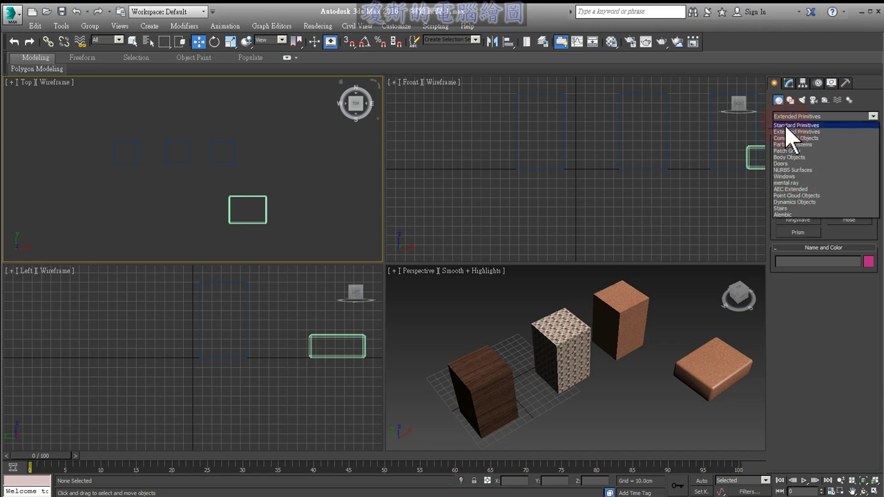
{"action": "left_click", "coordinate": [786, 125]}
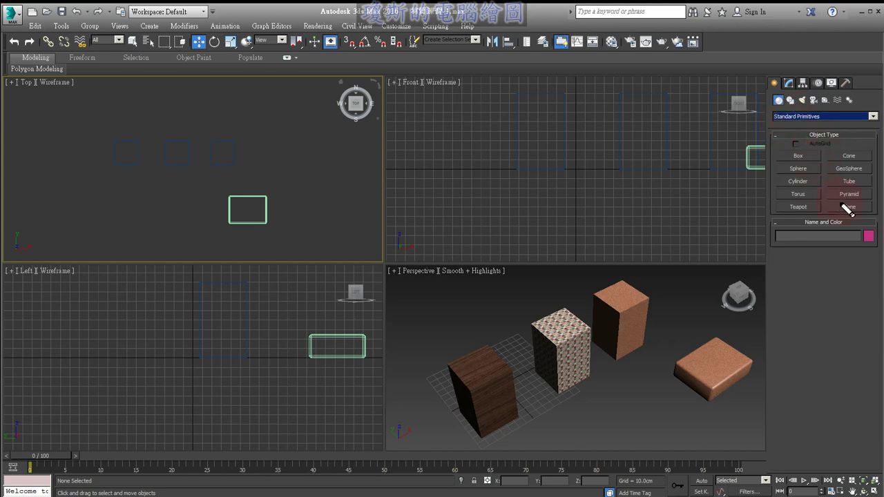
{"action": "left_click_drag", "start_coordinate": [848, 208], "coordinate": [866, 224]}
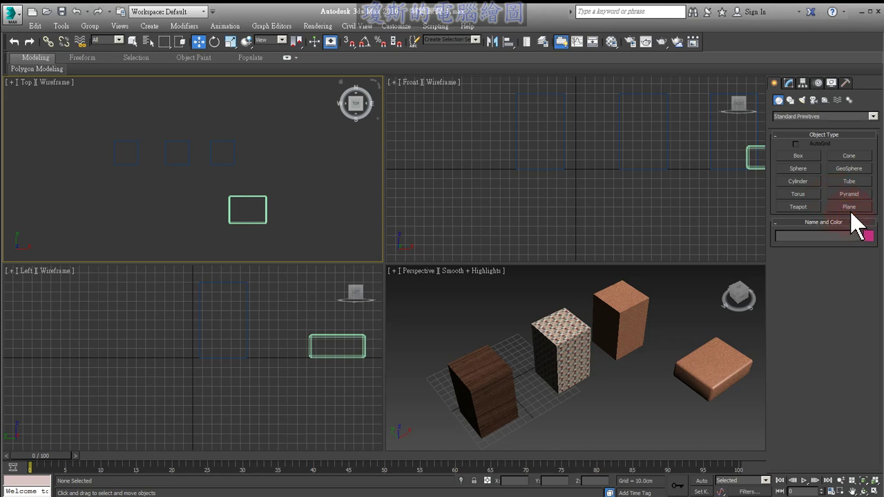
- Draw Plane001, about 358 × 587 cm, in the Top view under the boxes
{"action": "left_click", "coordinate": [849, 207]}
{"action": "scroll", "coordinate": [280, 182], "scroll_direction": "down", "scroll_amount": 2}
{"action": "middle_click_drag", "start_coordinate": [248, 178], "coordinate": [232, 184]}
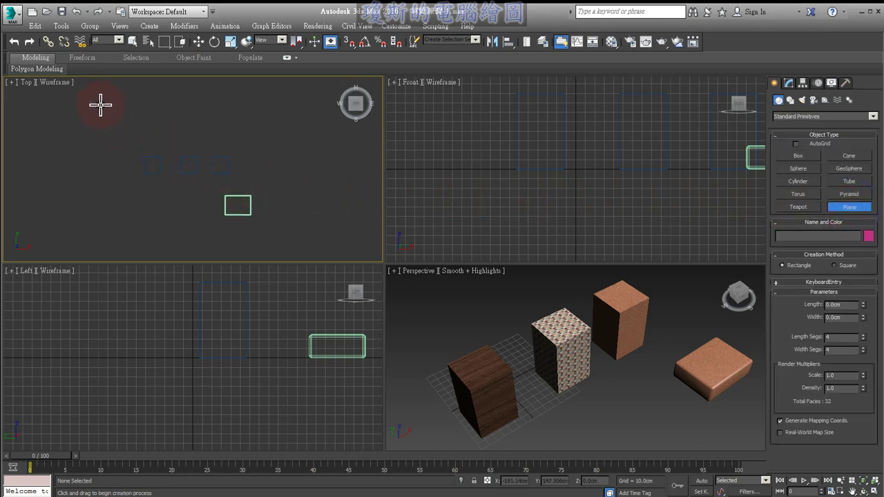
{"action": "left_click_drag", "start_coordinate": [80, 103], "coordinate": [327, 255]}
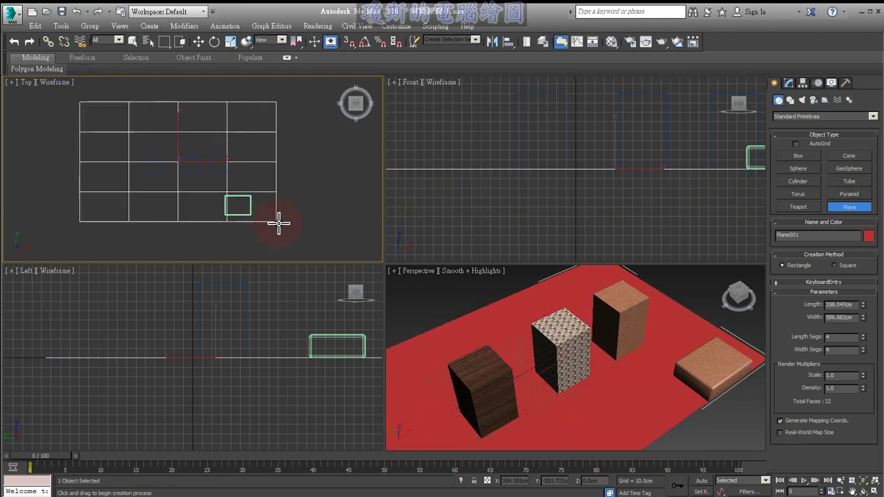
{"action": "right_click", "coordinate": [299, 204]}
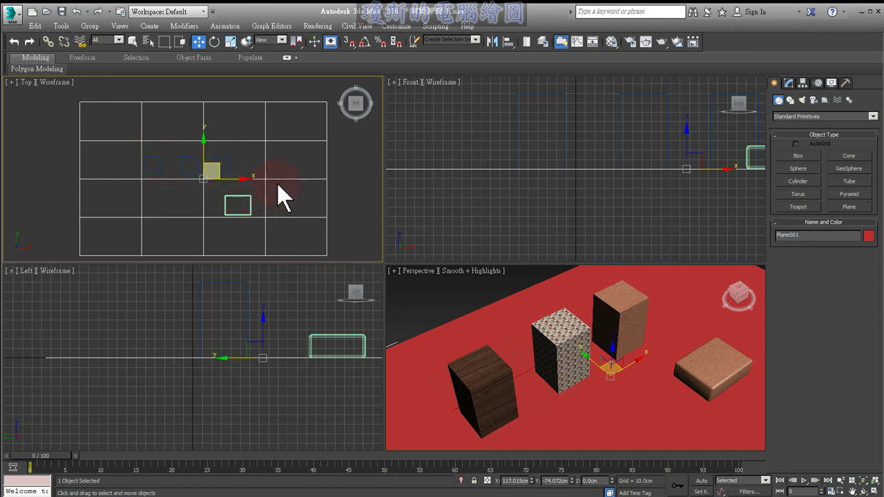
- Reduce Plane001's length and width segments to 1
{"action": "left_click", "coordinate": [789, 83]}
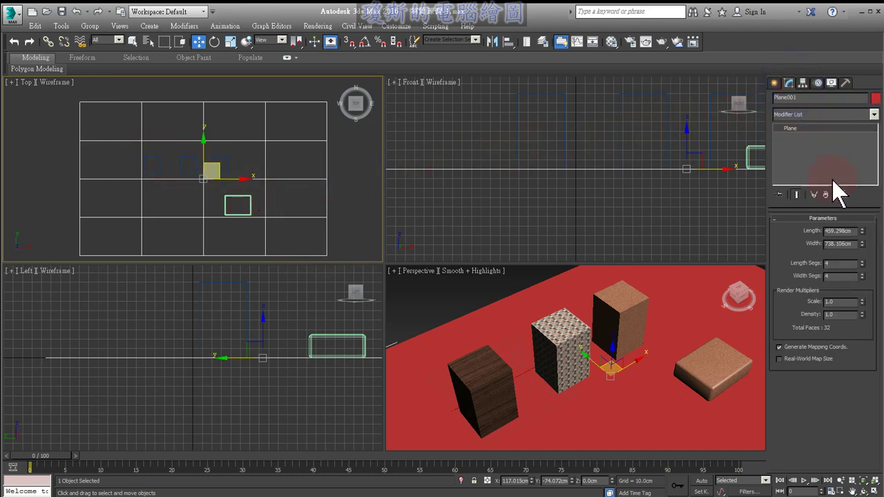
{"action": "left_click", "coordinate": [798, 276]}
{"action": "left_click", "coordinate": [862, 265]}
{"action": "right_click", "coordinate": [863, 264]}
{"action": "right_click", "coordinate": [862, 276]}
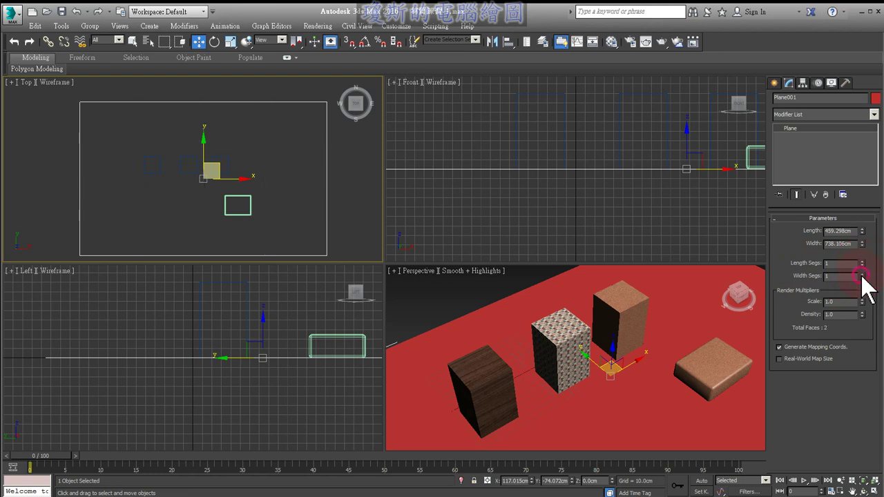
- Set Plane001's Length and Width to 1000cm
{"action": "double_click", "coordinate": [848, 230]}
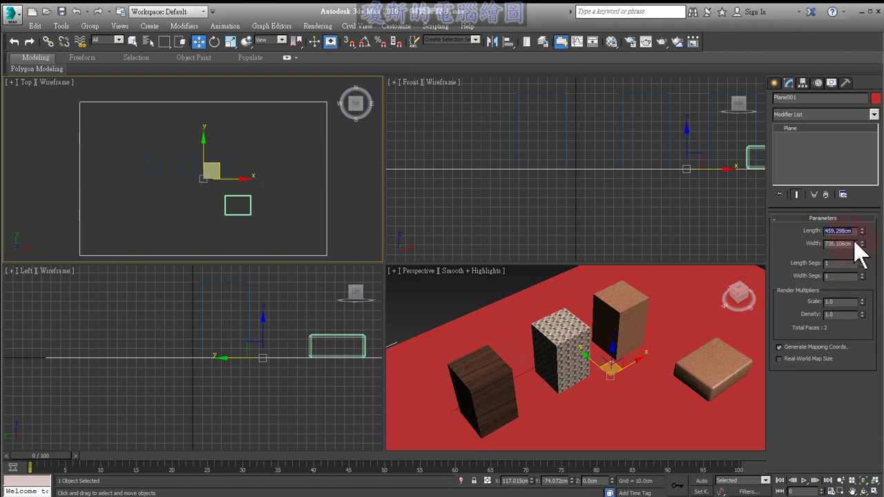
{"action": "double_click", "coordinate": [829, 243]}
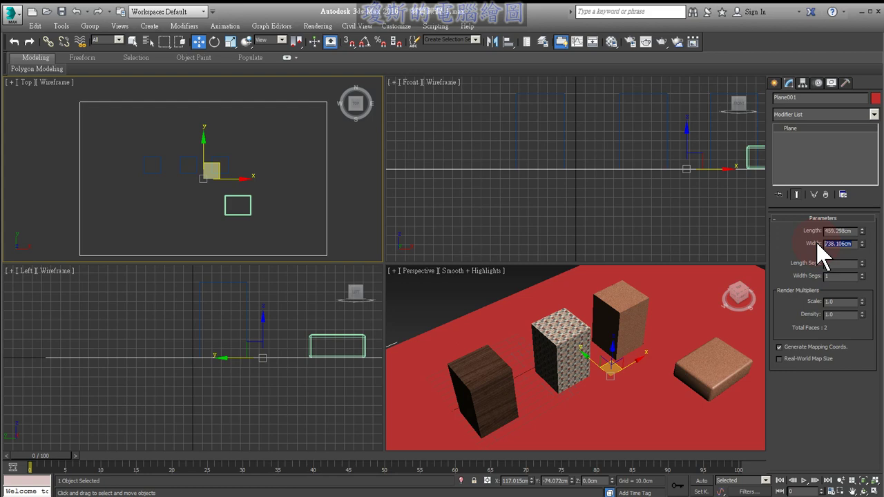
{"action": "left_click", "coordinate": [854, 243]}
{"action": "type", "text": "10"}
{"action": "double_click", "coordinate": [839, 231]}
{"action": "type", "text": "1000"}
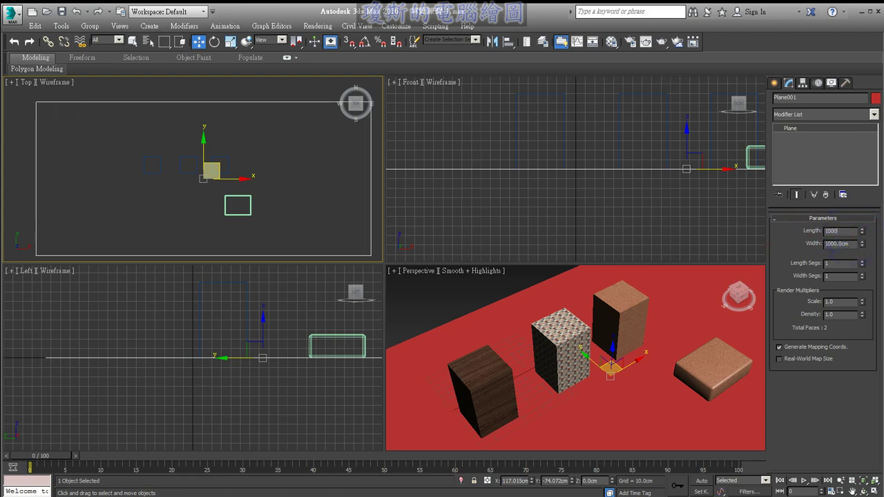
{"action": "left_click", "coordinate": [788, 230]}
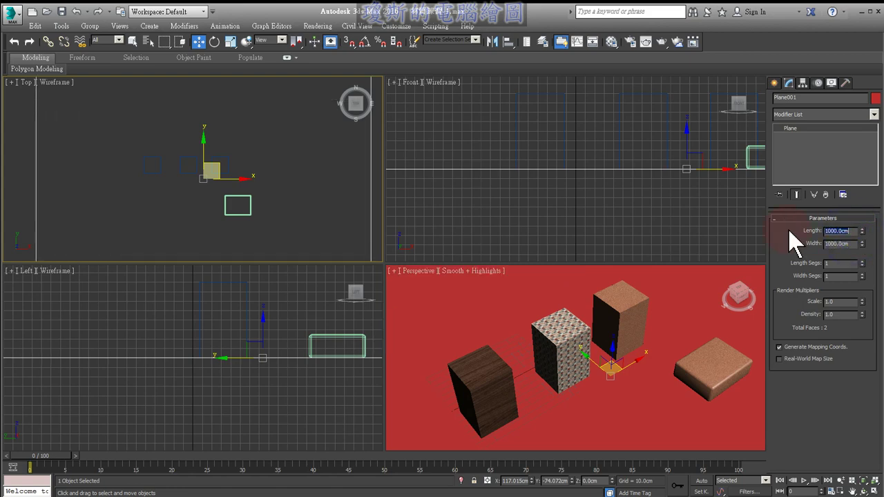
- Move the plane so it sits centred beneath the four boxes
{"action": "scroll", "coordinate": [241, 158], "scroll_direction": "down", "scroll_amount": 2}
{"action": "scroll", "coordinate": [228, 168], "scroll_direction": "down", "scroll_amount": 2}
{"action": "middle_click_drag", "start_coordinate": [232, 169], "coordinate": [253, 198]}
{"action": "left_click_drag", "start_coordinate": [223, 162], "coordinate": [220, 160]}
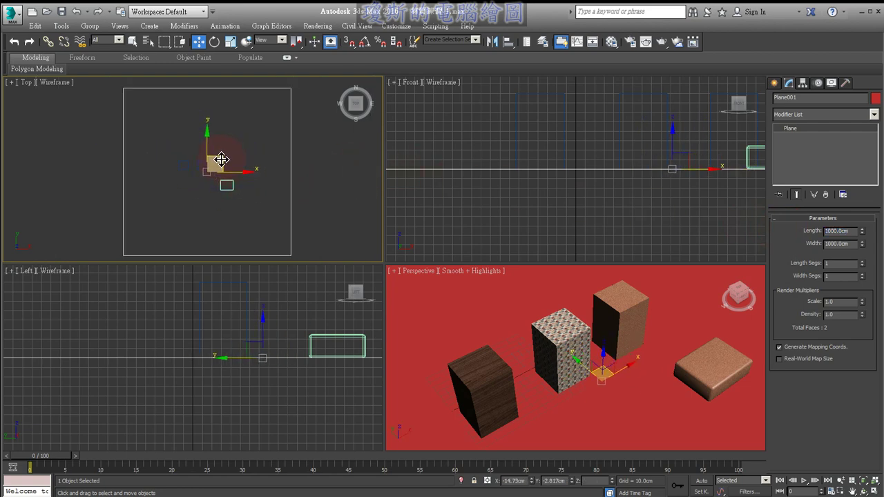
{"action": "left_click_drag", "start_coordinate": [266, 89], "coordinate": [273, 104]}
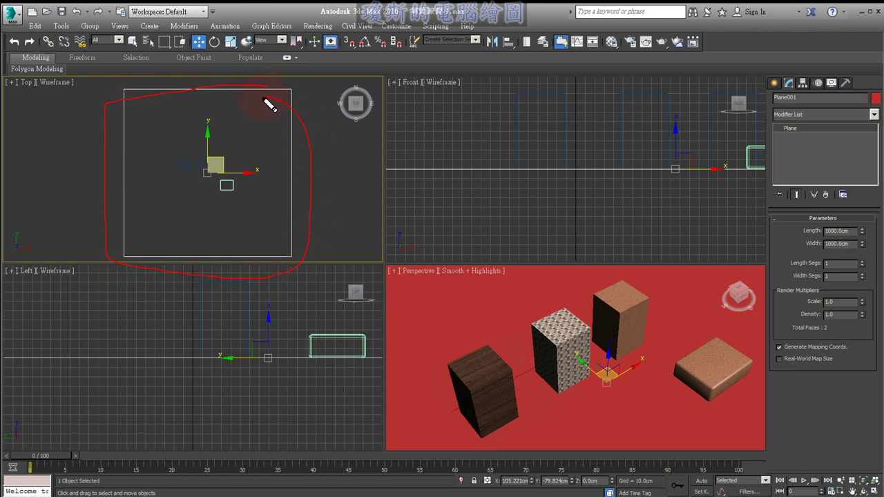
{"action": "mouse_move", "coordinate": [233, 173]}
{"action": "left_mouse_down"}
{"action": "mouse_move", "coordinate": [164, 170]}
{"action": "mouse_move", "coordinate": [248, 187]}
{"action": "mouse_move", "coordinate": [194, 197]}
{"action": "left_mouse_up"}
{"action": "key", "text": "Escape"}
- Maximize the Perspective viewport
{"action": "right_click", "coordinate": [414, 298]}
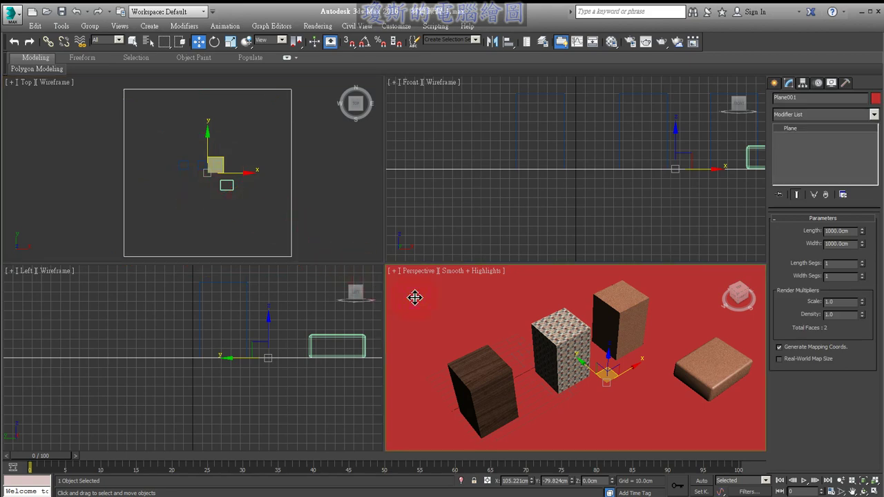
{"action": "key", "text": "alt+w"}
{"action": "scroll", "coordinate": [366, 223], "scroll_direction": "down", "scroll_amount": 1}
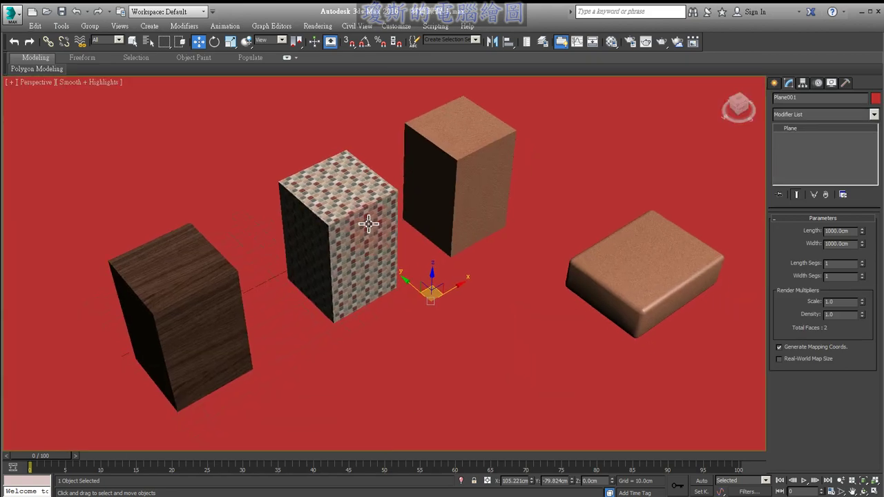
{"action": "scroll", "coordinate": [414, 251], "scroll_direction": "down", "scroll_amount": 4}
{"action": "left_click", "coordinate": [593, 163]}
{"action": "mouse_move", "coordinate": [608, 127]}
{"action": "left_mouse_down"}
{"action": "mouse_move", "coordinate": [602, 239]}
{"action": "mouse_move", "coordinate": [592, 217]}
{"action": "left_mouse_up"}
{"action": "left_click_drag", "start_coordinate": [524, 80], "coordinate": [525, 126]}
{"action": "left_click_drag", "start_coordinate": [506, 67], "coordinate": [533, 114]}
{"action": "mouse_move", "coordinate": [546, 54]}
{"action": "left_mouse_down"}
{"action": "mouse_move", "coordinate": [565, 131]}
{"action": "mouse_move", "coordinate": [533, 140]}
{"action": "left_mouse_up"}
{"action": "mouse_move", "coordinate": [589, 108]}
{"action": "left_mouse_down"}
{"action": "mouse_move", "coordinate": [582, 125]}
{"action": "mouse_move", "coordinate": [612, 113]}
{"action": "mouse_move", "coordinate": [621, 123]}
{"action": "mouse_move", "coordinate": [692, 114]}
{"action": "left_mouse_up"}
{"action": "left_click_drag", "start_coordinate": [680, 103], "coordinate": [683, 127]}
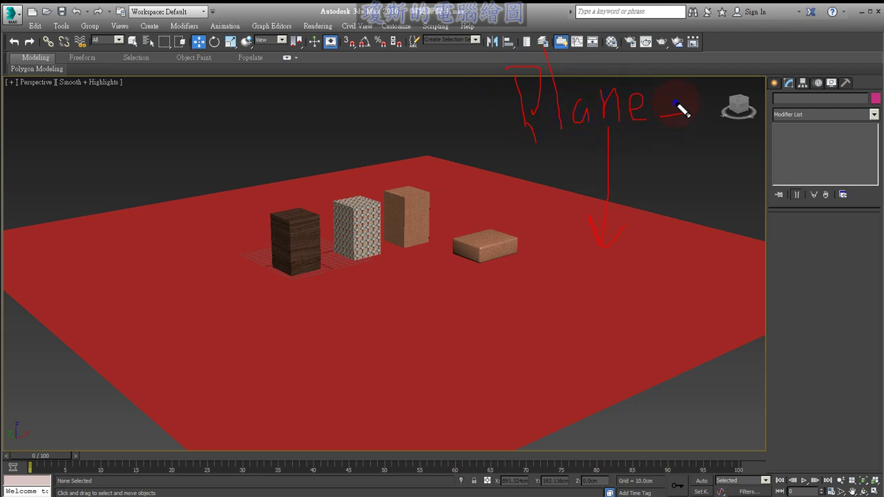
{"action": "mouse_move", "coordinate": [749, 121]}
{"action": "left_mouse_down"}
{"action": "mouse_move", "coordinate": [687, 150]}
{"action": "mouse_move", "coordinate": [733, 160]}
{"action": "mouse_move", "coordinate": [768, 144]}
{"action": "mouse_move", "coordinate": [756, 168]}
{"action": "mouse_move", "coordinate": [783, 214]}
{"action": "mouse_move", "coordinate": [687, 173]}
{"action": "mouse_move", "coordinate": [776, 234]}
{"action": "left_mouse_up"}
{"action": "key", "text": "Escape"}
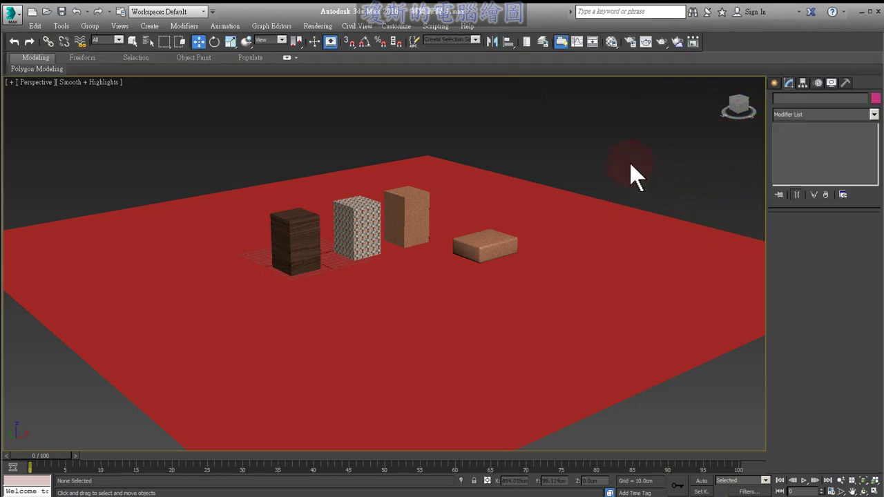
{"action": "middle_click_drag", "start_coordinate": [632, 174], "coordinate": [585, 158], "text": "alt"}
- Rename the fourth sample slot's material from '07 - Default' to 地磚(方法一)
{"action": "left_click", "coordinate": [612, 42]}
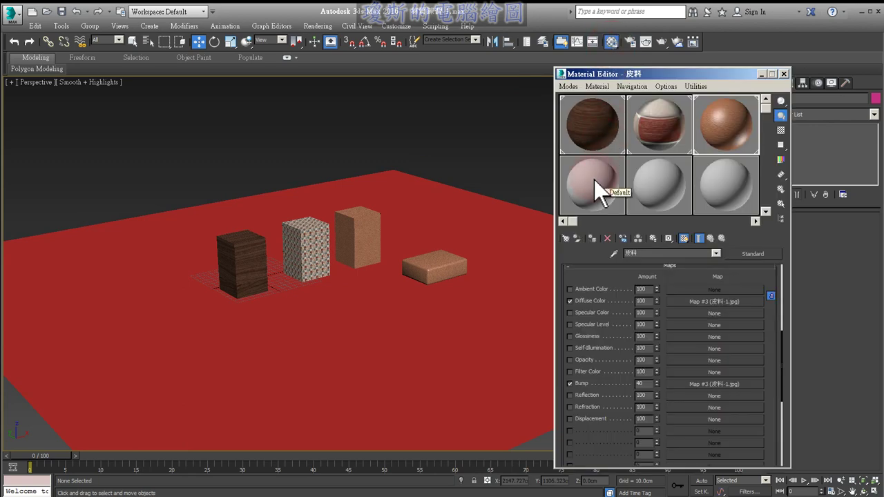
{"action": "left_click", "coordinate": [594, 180]}
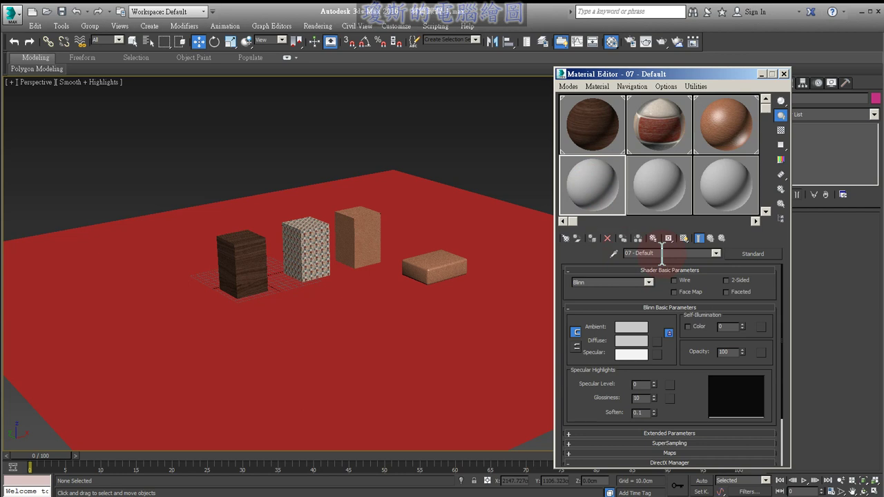
{"action": "left_click_drag", "start_coordinate": [662, 253], "coordinate": [634, 253]}
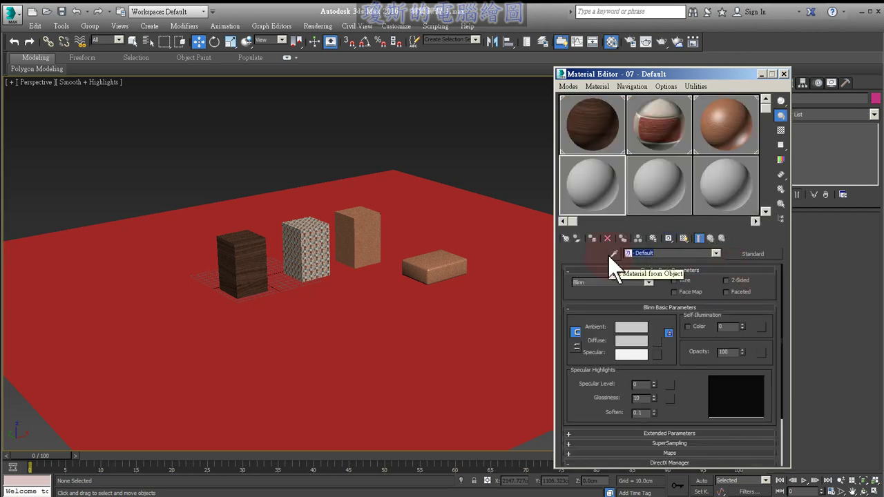
{"action": "type", "text": "地磚"}
{"action": "key", "text": "Return"}
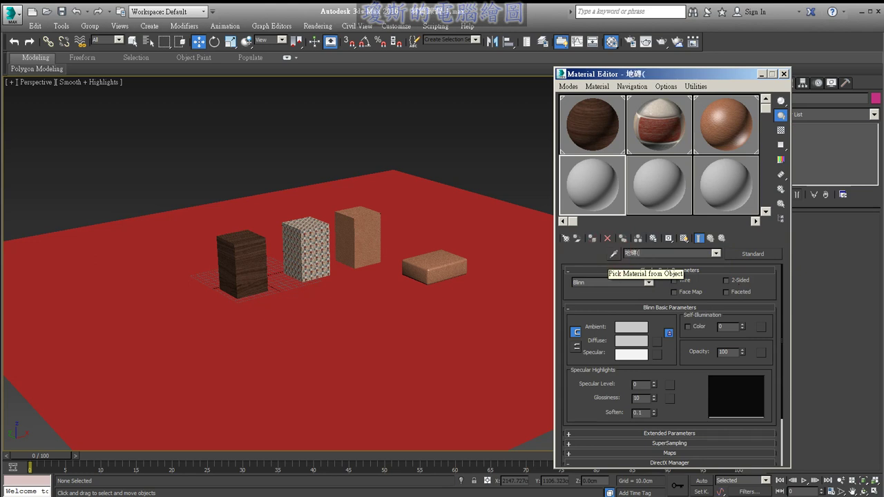
{"action": "type", "text": "(方法一"}
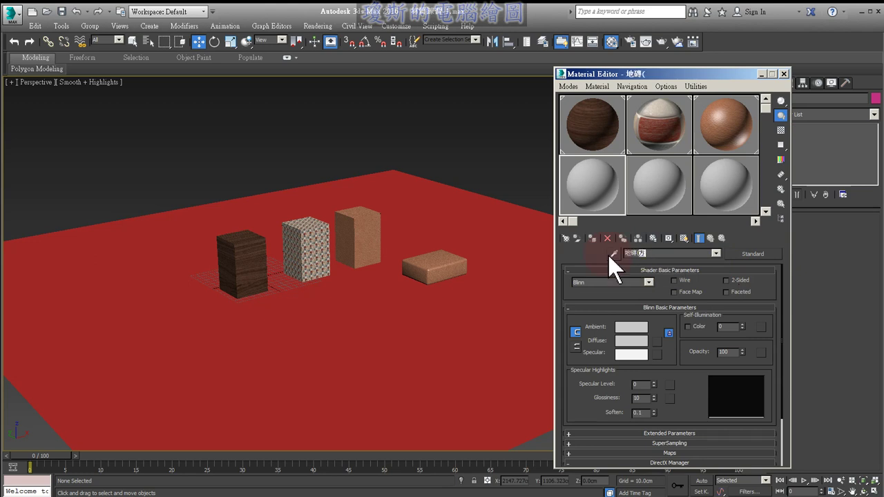
{"action": "type", "text": ")"}
{"action": "left_click", "coordinate": [523, 258]}
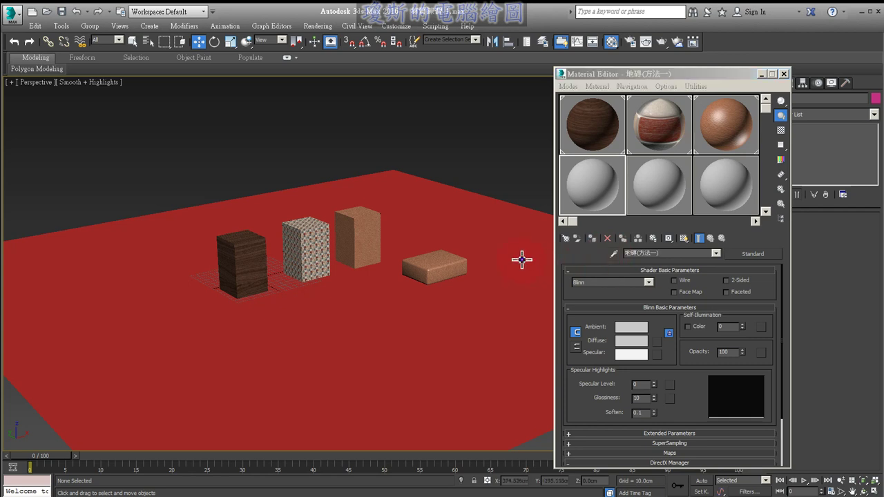
- Assign the 地磚(方法一) material to the floor plane
{"action": "middle_click_drag", "start_coordinate": [513, 256], "coordinate": [452, 265], "text": "alt"}
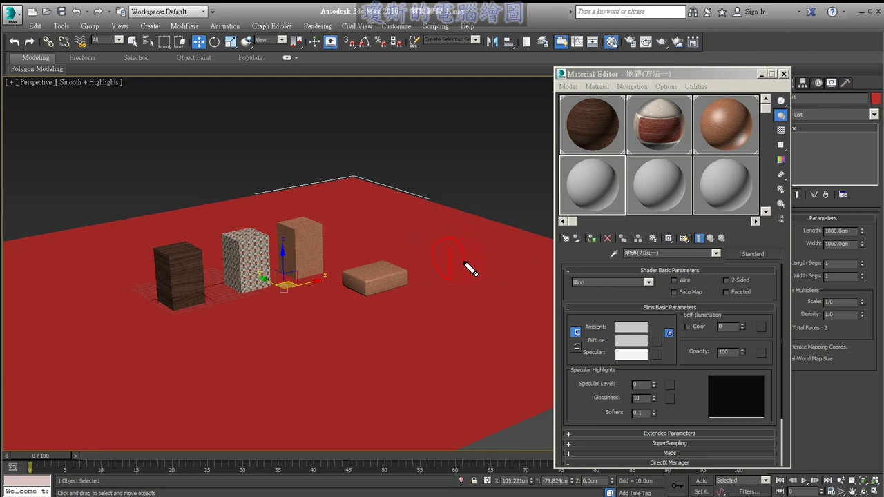
{"action": "left_click", "coordinate": [592, 187]}
{"action": "left_click_drag", "start_coordinate": [611, 170], "coordinate": [599, 250]}
{"action": "left_click", "coordinate": [593, 238]}
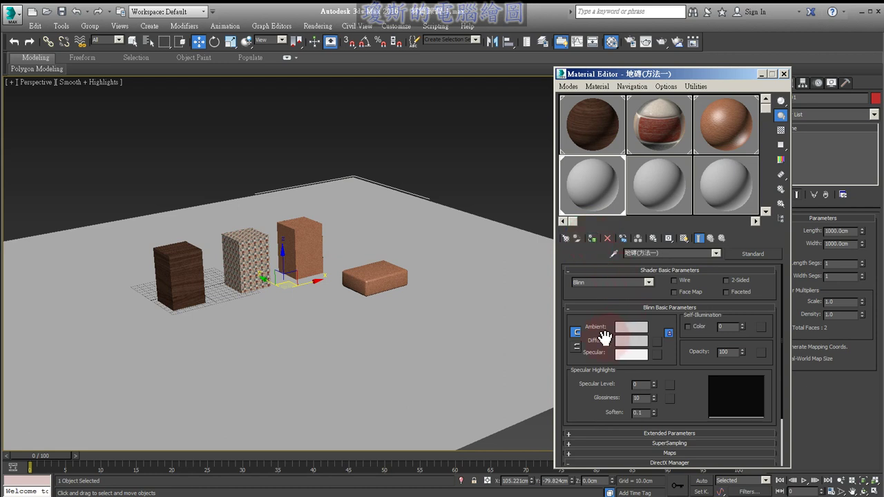
- Open the Material/Map Browser for the material's Diffuse map
{"action": "left_click_drag", "start_coordinate": [596, 333], "coordinate": [594, 350]}
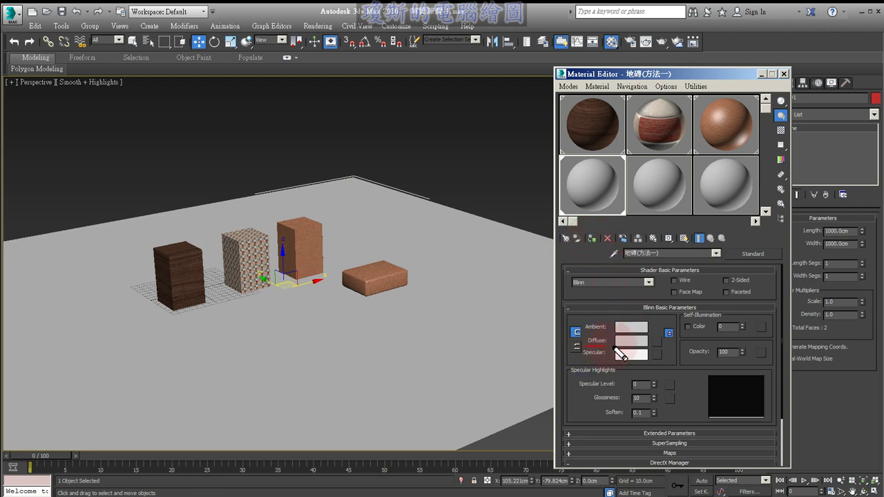
{"action": "left_click", "coordinate": [660, 339]}
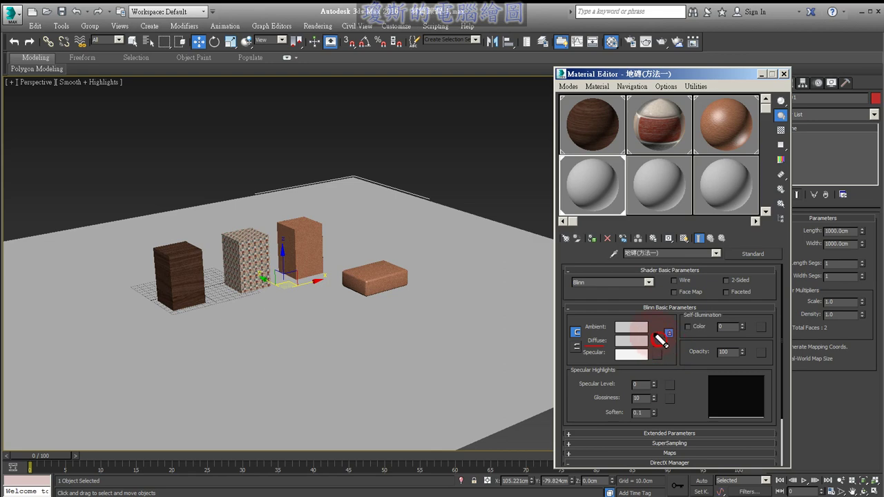
{"action": "left_click", "coordinate": [661, 343]}
{"action": "left_click", "coordinate": [425, 170]}
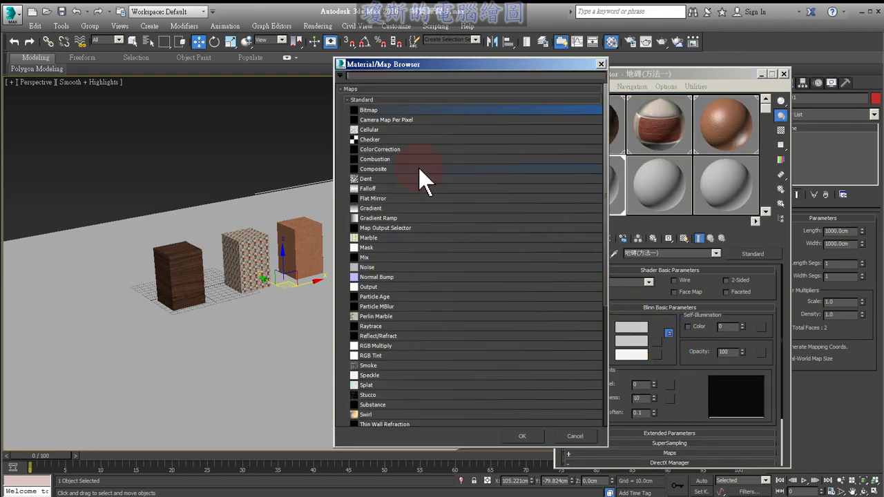
- Choose a Bitmap diffuse map and pick 磁磚-7 from the 材質整理 > 磁磚 folder
{"action": "double_click", "coordinate": [374, 110]}
{"action": "left_click", "coordinate": [261, 46]}
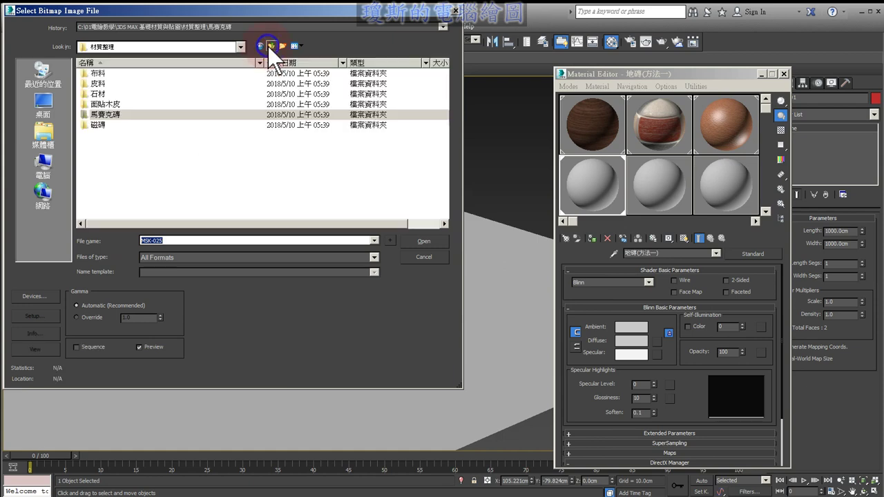
{"action": "mouse_move", "coordinate": [98, 126]}
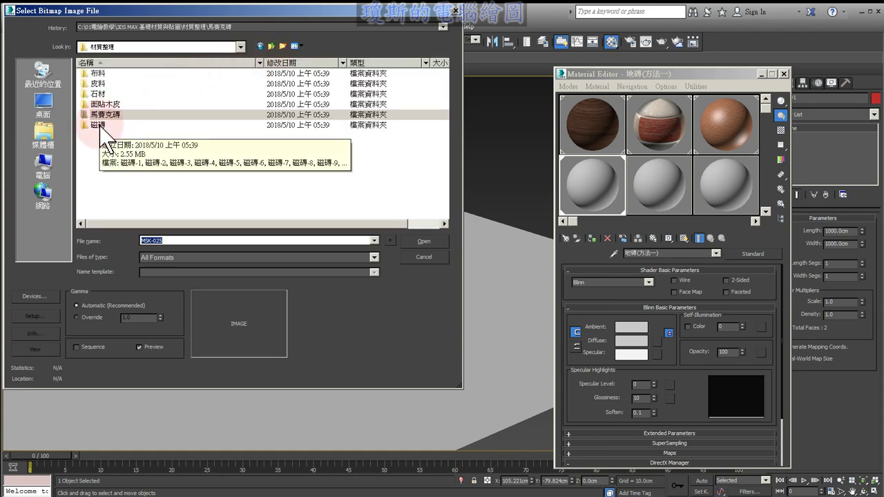
{"action": "double_click", "coordinate": [100, 127]}
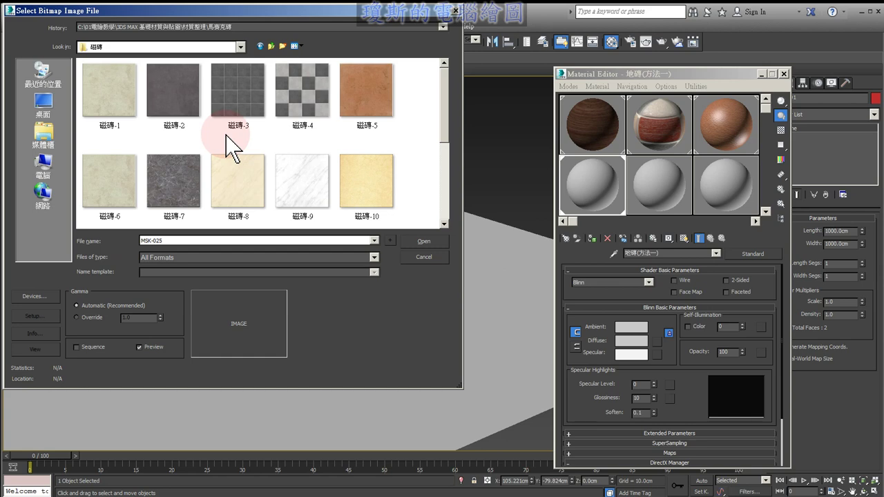
{"action": "left_click", "coordinate": [196, 179]}
{"action": "left_click_drag", "start_coordinate": [131, 192], "coordinate": [128, 191]}
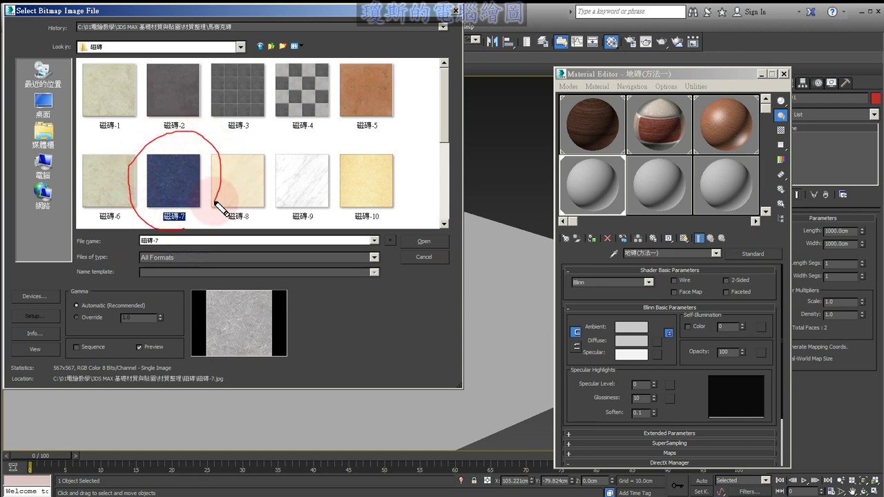
{"action": "mouse_move", "coordinate": [444, 132]}
{"action": "left_mouse_down"}
{"action": "mouse_move", "coordinate": [441, 209]}
{"action": "mouse_move", "coordinate": [438, 184]}
{"action": "left_mouse_up"}
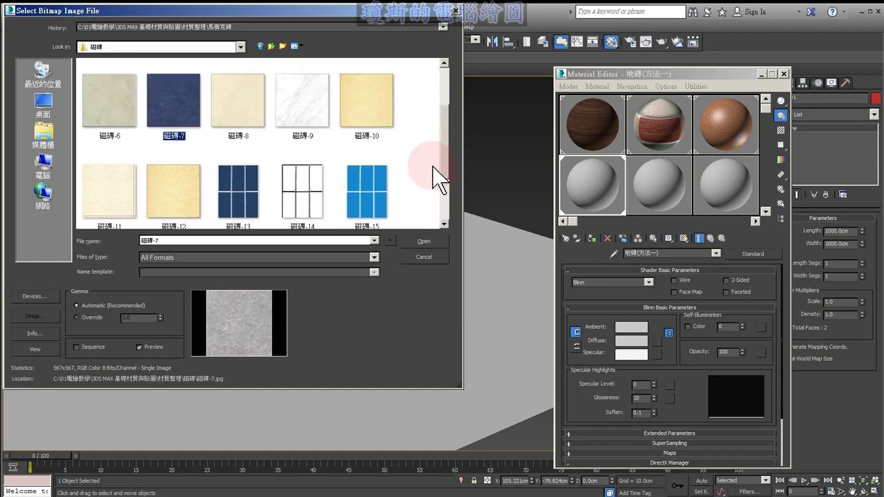
{"action": "mouse_move", "coordinate": [171, 181]}
{"action": "left_mouse_down"}
{"action": "mouse_move", "coordinate": [228, 114]}
{"action": "mouse_move", "coordinate": [196, 178]}
{"action": "left_mouse_up"}
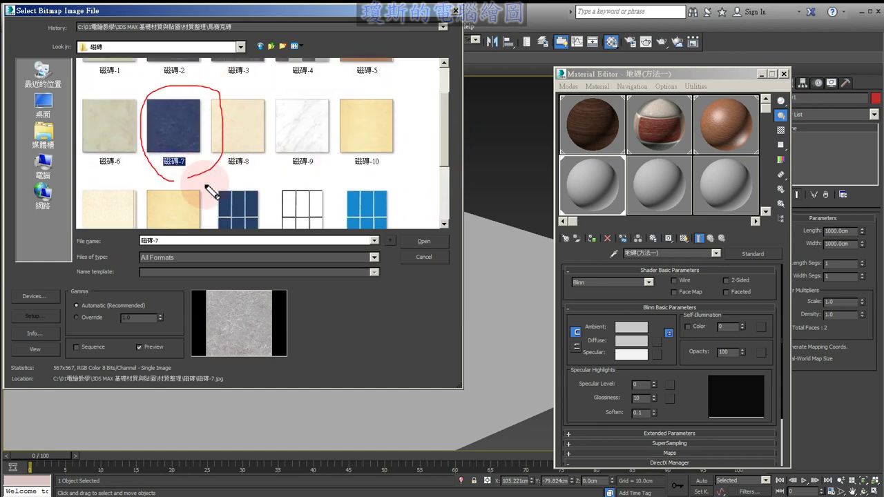
{"action": "mouse_move", "coordinate": [104, 333]}
{"action": "left_mouse_down"}
{"action": "mouse_move", "coordinate": [74, 361]}
{"action": "mouse_move", "coordinate": [119, 364]}
{"action": "left_mouse_up"}
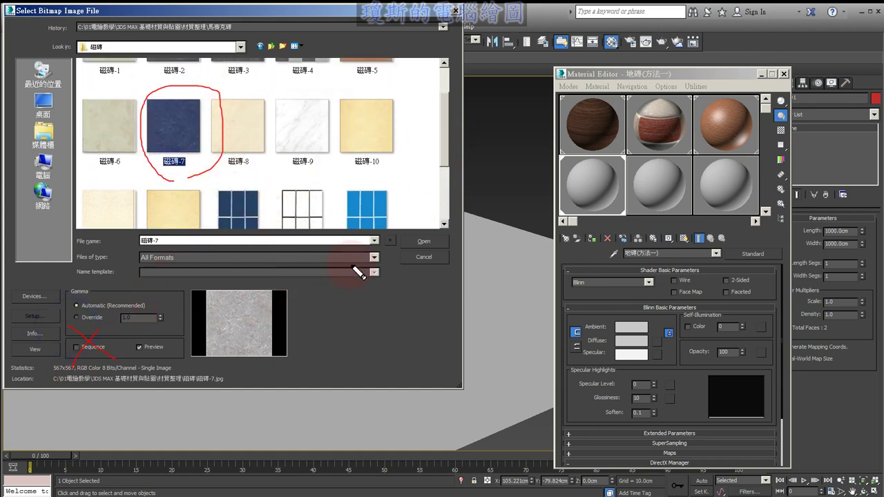
{"action": "left_click", "coordinate": [421, 243]}
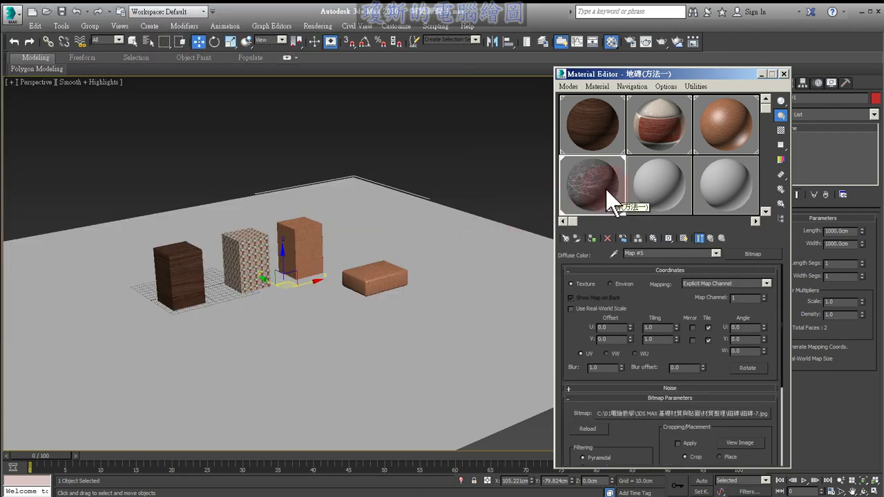
- Display the 磁磚-7 marble on the floor in the viewport and orbit the perspective view
{"action": "left_click", "coordinate": [683, 237]}
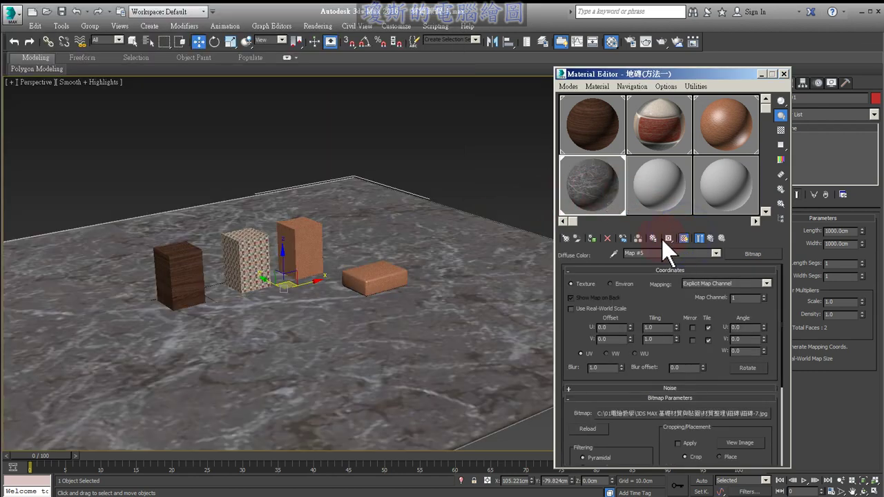
{"action": "middle_click_drag", "start_coordinate": [424, 184], "coordinate": [438, 191], "text": "alt"}
{"action": "left_click_drag", "start_coordinate": [300, 162], "coordinate": [124, 390]}
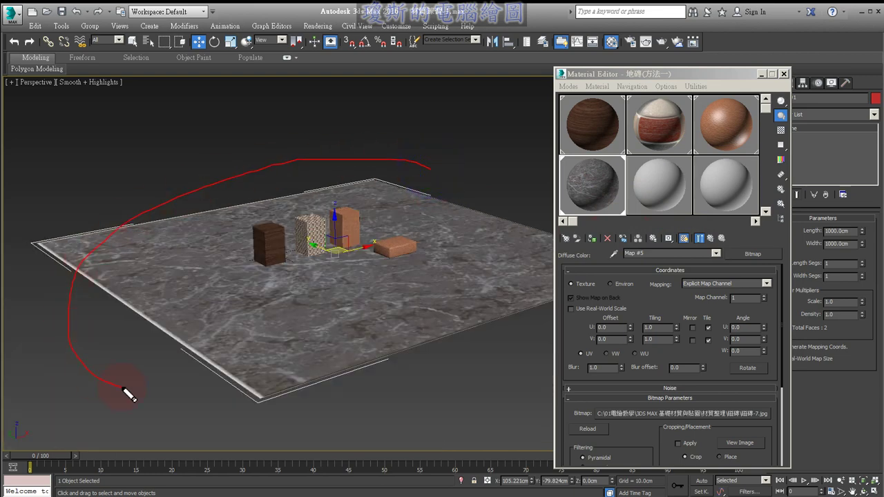
{"action": "left_click_drag", "start_coordinate": [502, 283], "coordinate": [423, 176]}
- Close the Material Editor and tilt the view to see the floor from above
{"action": "key", "text": "Escape"}
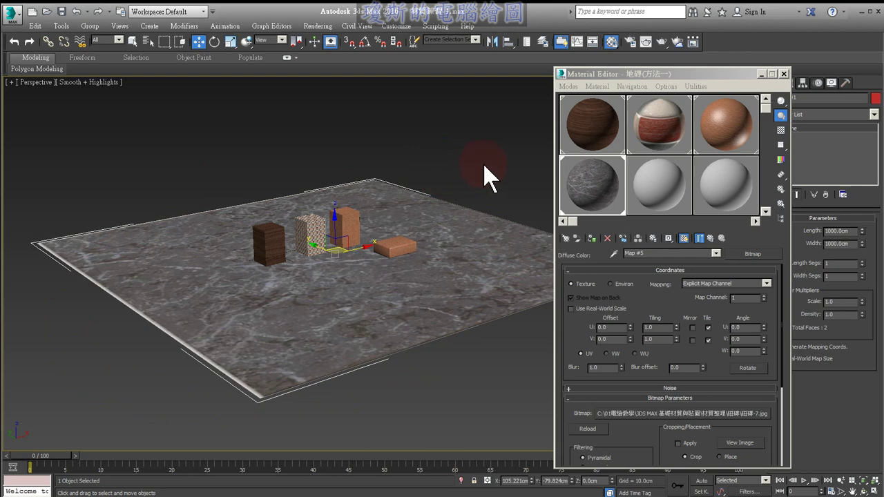
{"action": "left_click", "coordinate": [783, 73]}
{"action": "middle_click_drag", "start_coordinate": [545, 159], "coordinate": [552, 207]}
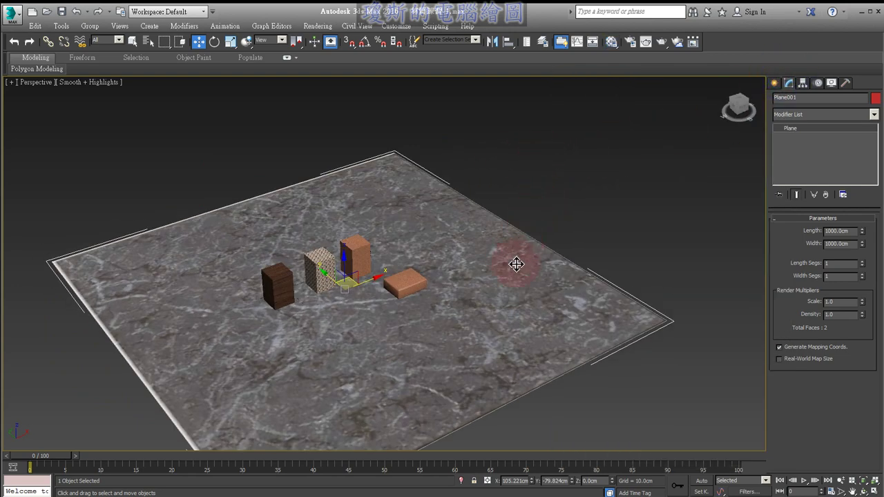
{"action": "middle_click_drag", "start_coordinate": [518, 262], "coordinate": [541, 235]}
- Add a planar UVW Map modifier to the floor plane
{"action": "left_click", "coordinate": [874, 114]}
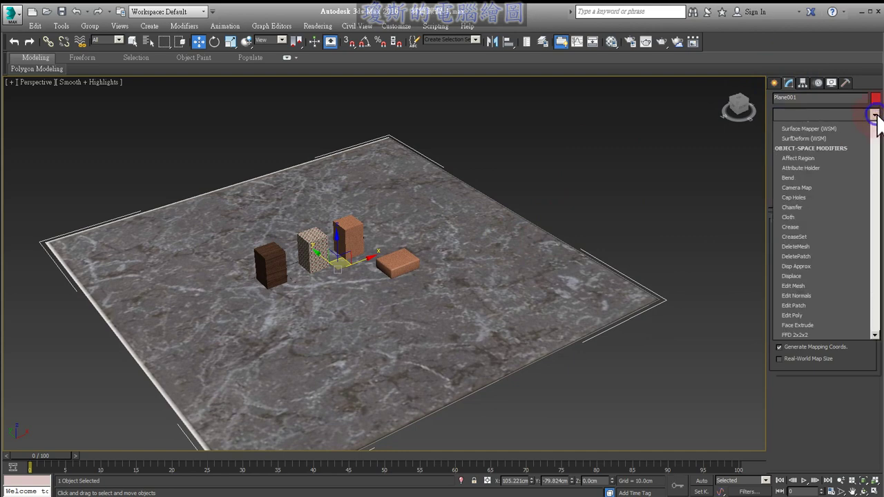
{"action": "left_click_drag", "start_coordinate": [875, 134], "coordinate": [873, 393]}
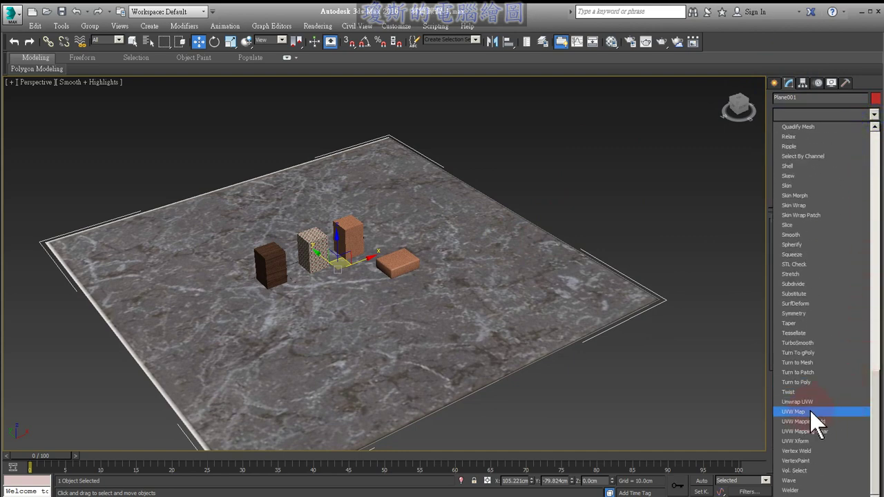
{"action": "left_click", "coordinate": [810, 412]}
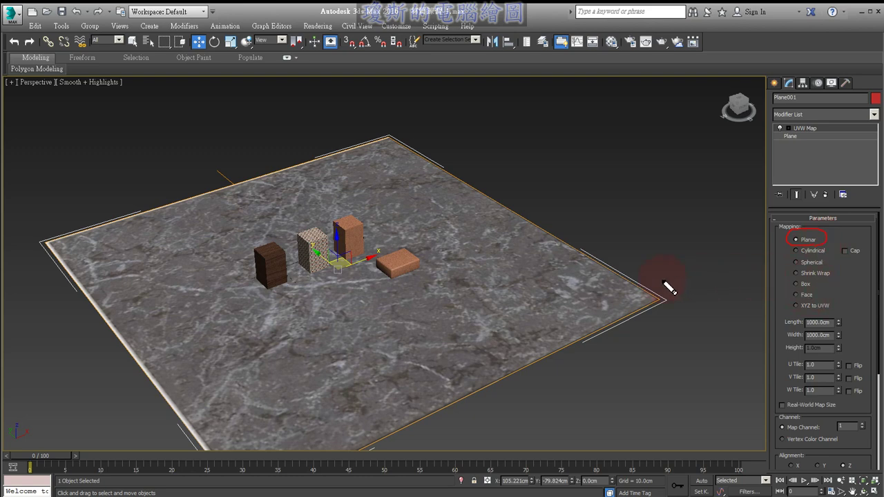
- Scale the UVW Map gizmo down to 14% so the marble repeats as small tiles
{"action": "left_click", "coordinate": [788, 129]}
{"action": "left_click", "coordinate": [805, 136]}
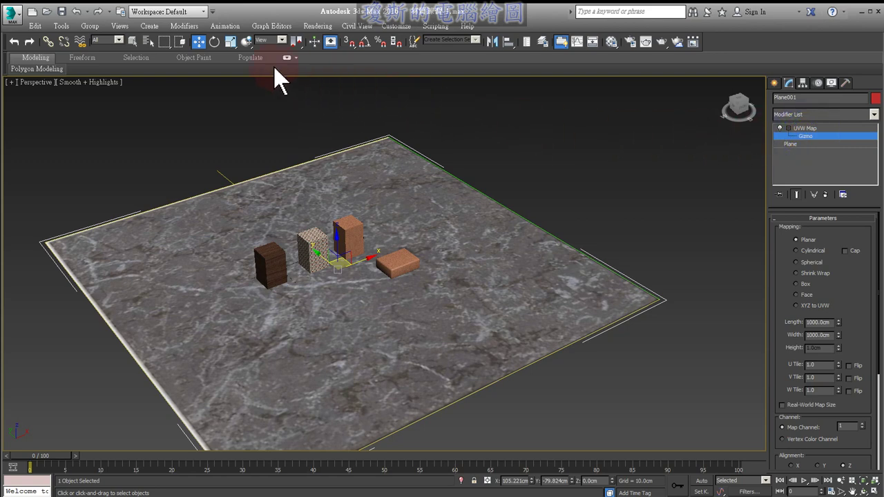
{"action": "left_click", "coordinate": [233, 43]}
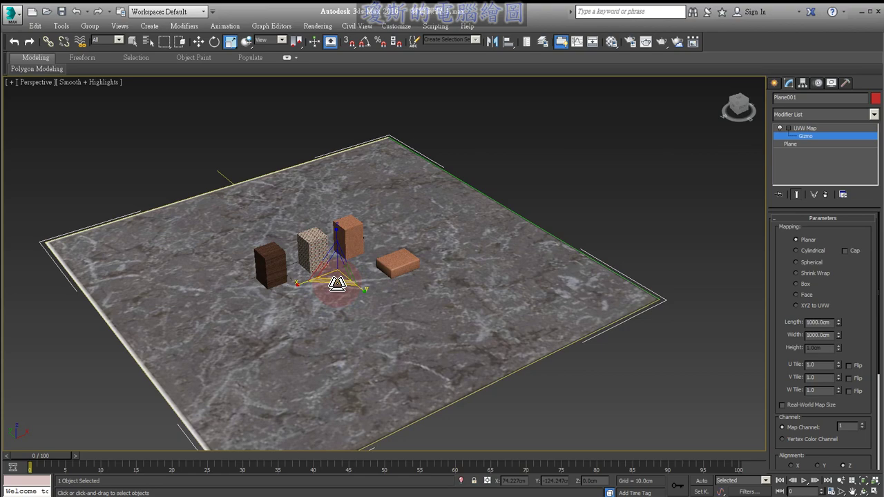
{"action": "mouse_move", "coordinate": [337, 283]}
{"action": "left_mouse_down"}
{"action": "mouse_move", "coordinate": [337, 266]}
{"action": "mouse_move", "coordinate": [339, 314]}
{"action": "mouse_move", "coordinate": [340, 201]}
{"action": "left_mouse_up"}
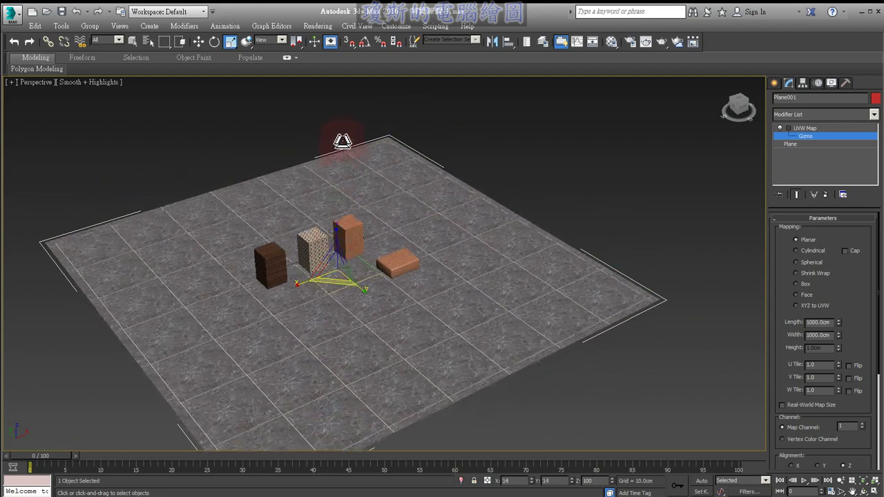
- Finish resizing the UVW Map gizmo to adjust the marble tile size
{"action": "left_click_drag", "start_coordinate": [340, 201], "coordinate": [338, 269]}
{"action": "scroll", "coordinate": [340, 290], "scroll_direction": "up", "scroll_amount": 5}
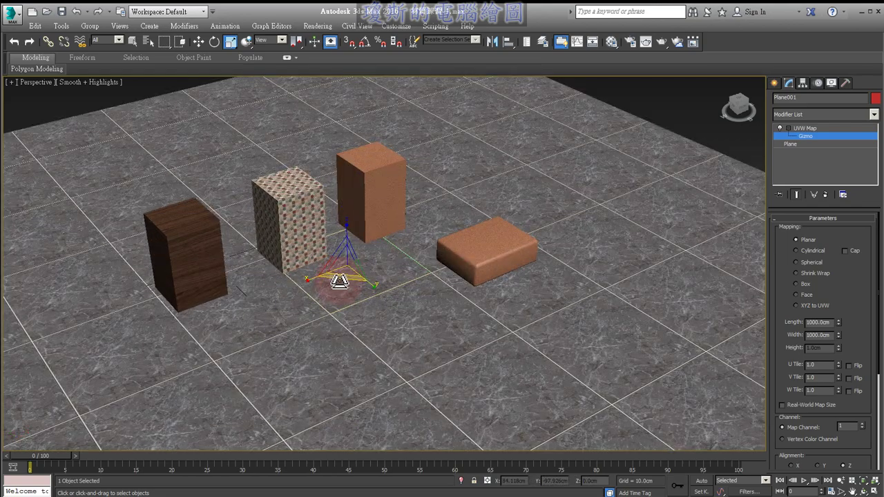
{"action": "scroll", "coordinate": [339, 282], "scroll_direction": "down", "scroll_amount": 4}
{"action": "scroll", "coordinate": [380, 312], "scroll_direction": "up", "scroll_amount": 3}
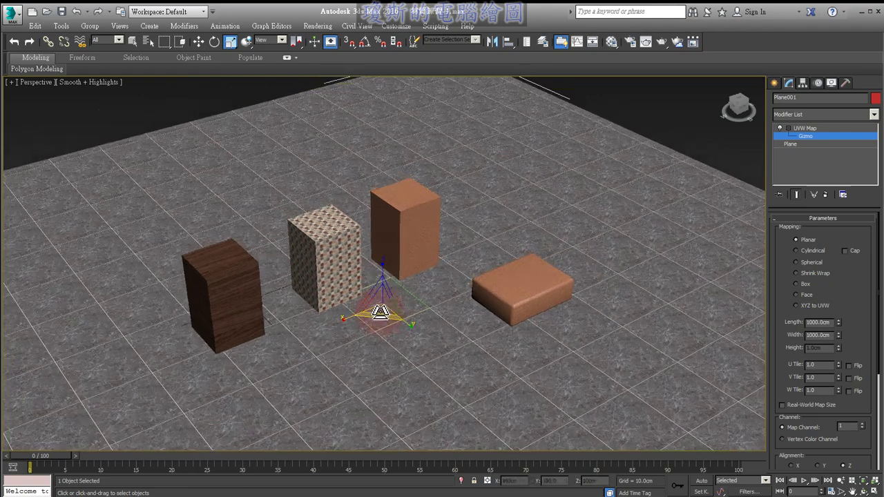
{"action": "scroll", "coordinate": [484, 332], "scroll_direction": "up", "scroll_amount": 3}
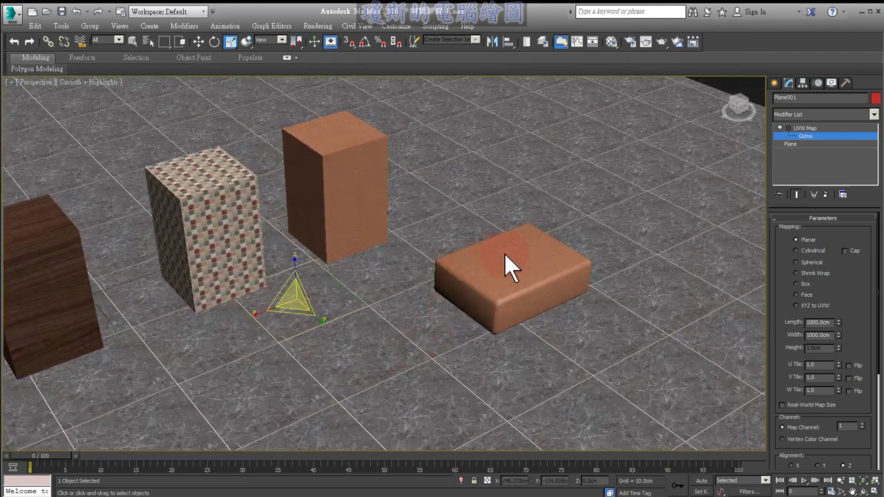
{"action": "left_click_drag", "start_coordinate": [291, 319], "coordinate": [293, 318]}
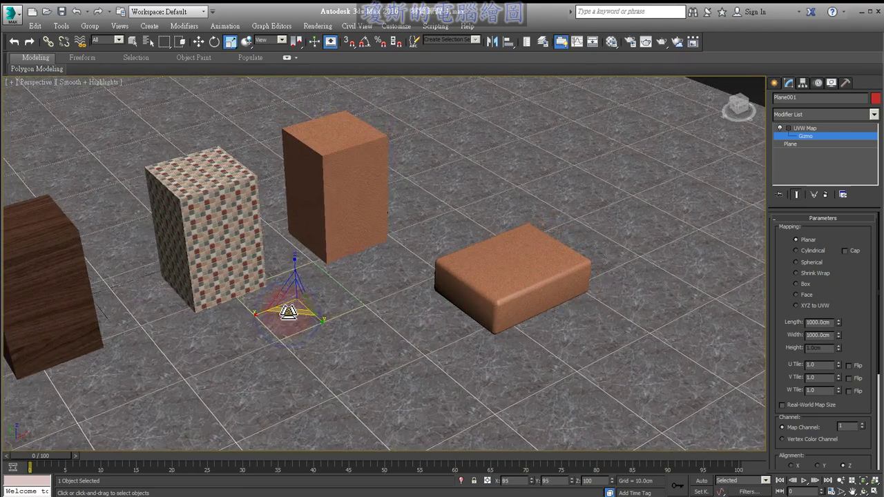
{"action": "scroll", "coordinate": [513, 345], "scroll_direction": "down", "scroll_amount": 3}
{"action": "scroll", "coordinate": [438, 336], "scroll_direction": "up", "scroll_amount": 2}
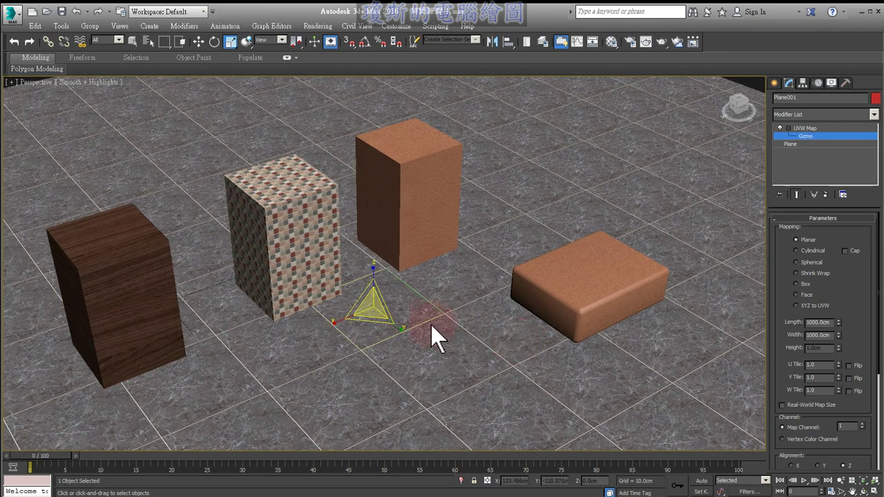
{"action": "scroll", "coordinate": [420, 320], "scroll_direction": "up", "scroll_amount": 3}
{"action": "mouse_move", "coordinate": [420, 319]}
{"action": "middle_mouse_down"}
{"action": "mouse_move", "coordinate": [445, 333]}
{"action": "mouse_move", "coordinate": [420, 334]}
{"action": "middle_mouse_up"}
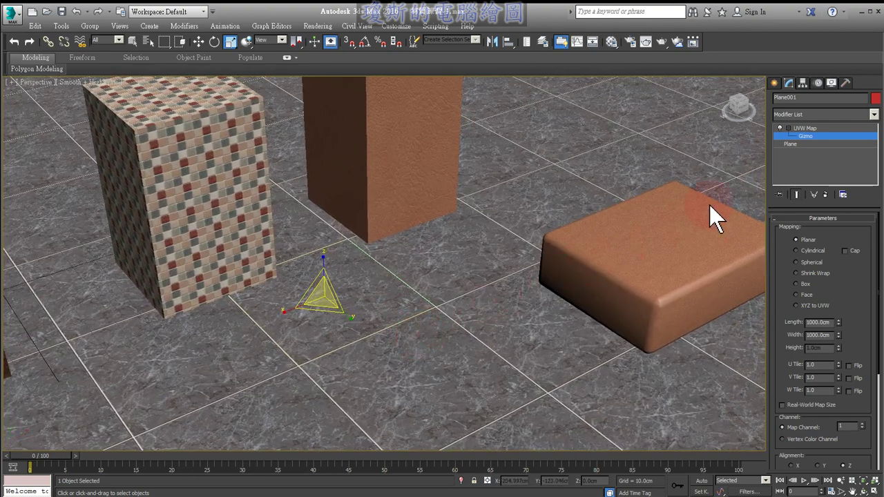
- Leave the UVW gizmo level, test-render the floor and boxes, then open the Material Editor
{"action": "left_click", "coordinate": [794, 129]}
{"action": "scroll", "coordinate": [583, 227], "scroll_direction": "down", "scroll_amount": 1}
{"action": "middle_click_drag", "start_coordinate": [583, 227], "coordinate": [576, 187]}
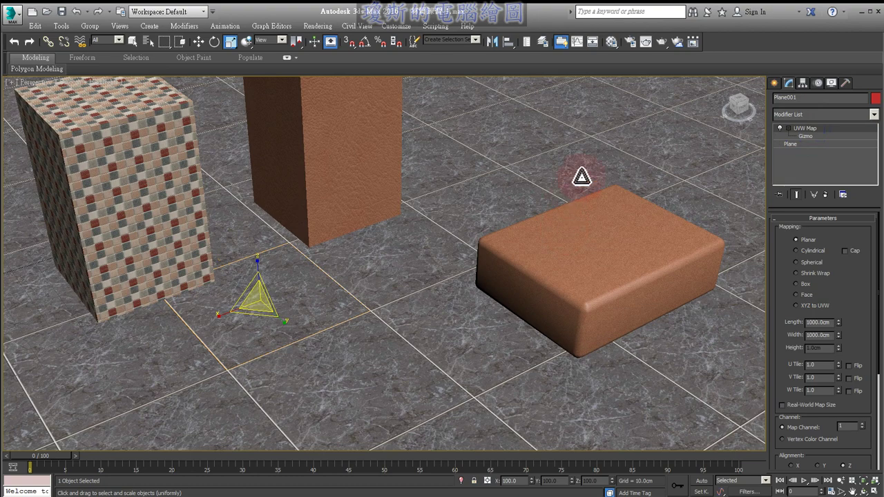
{"action": "left_click", "coordinate": [662, 42]}
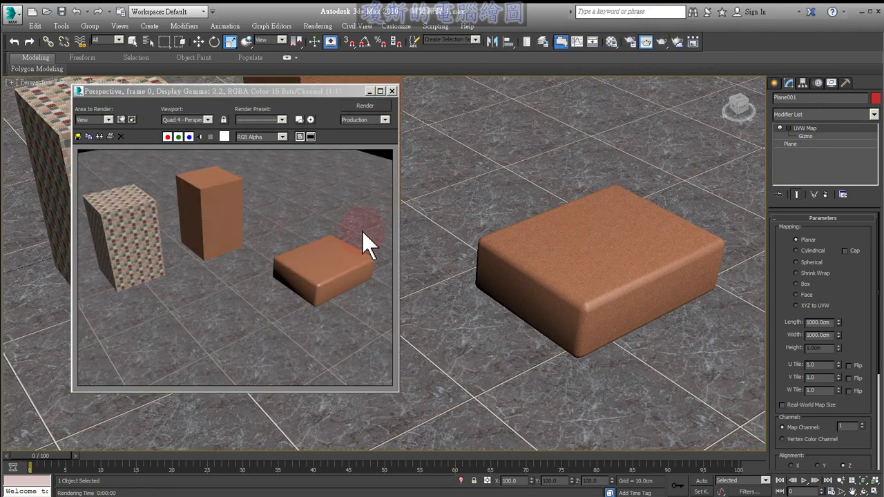
{"action": "left_click", "coordinate": [392, 92]}
{"action": "middle_click_drag", "start_coordinate": [394, 264], "coordinate": [484, 290], "text": "alt"}
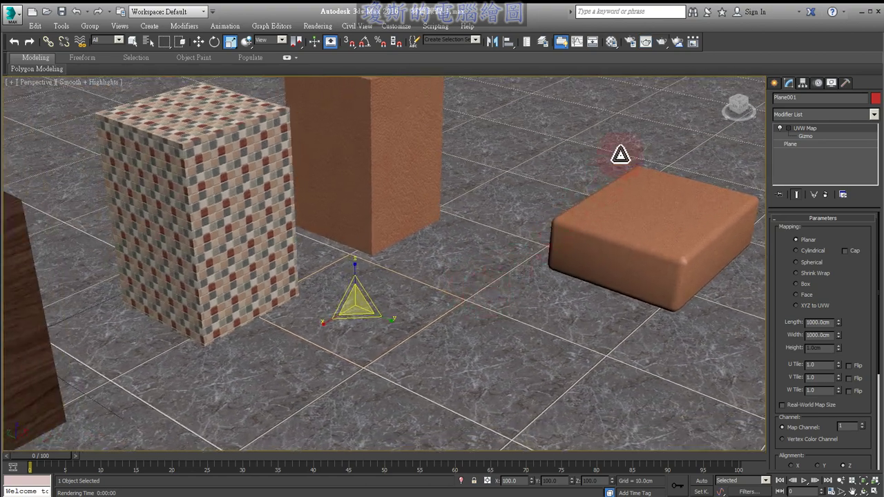
{"action": "left_click", "coordinate": [612, 43]}
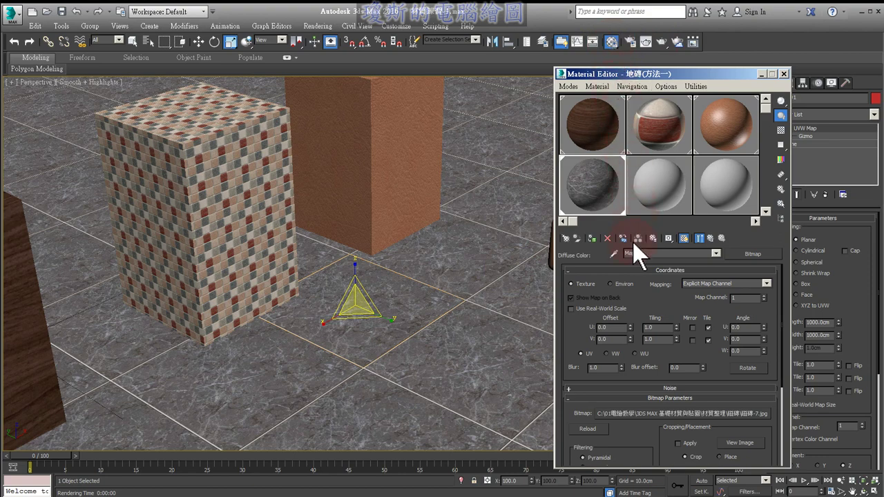
- Go up from the marble bitmap to the 地磚(方法一) material and magnify its sample
{"action": "left_click", "coordinate": [711, 238]}
{"action": "left_click", "coordinate": [699, 238]}
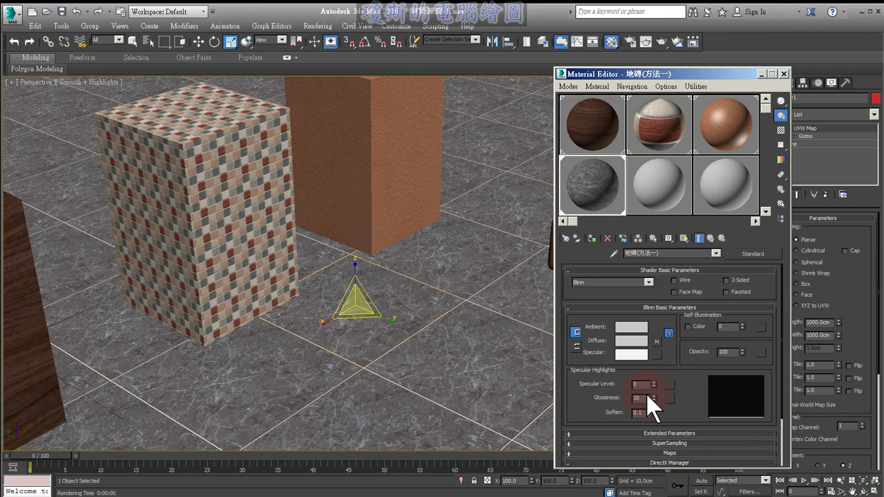
{"action": "double_click", "coordinate": [599, 204]}
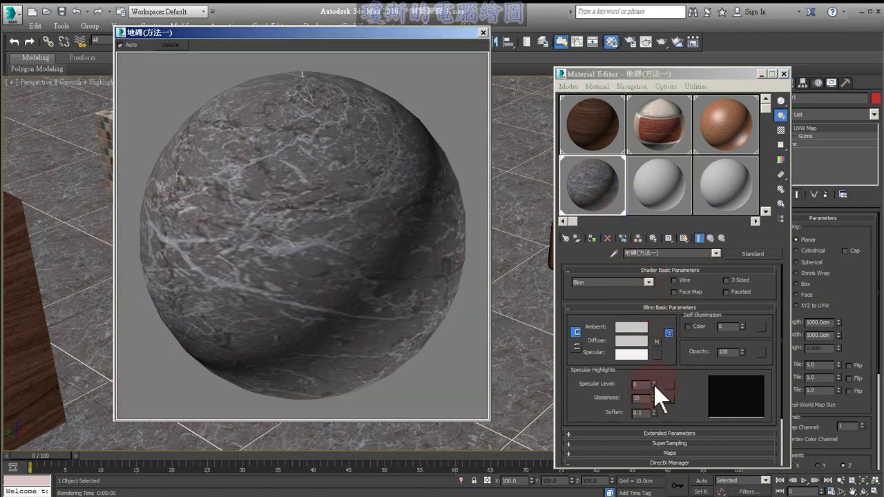
- Set the Blinn Specular Level to 80 and Glossiness to 60
{"action": "left_click_drag", "start_coordinate": [653, 384], "coordinate": [654, 355]}
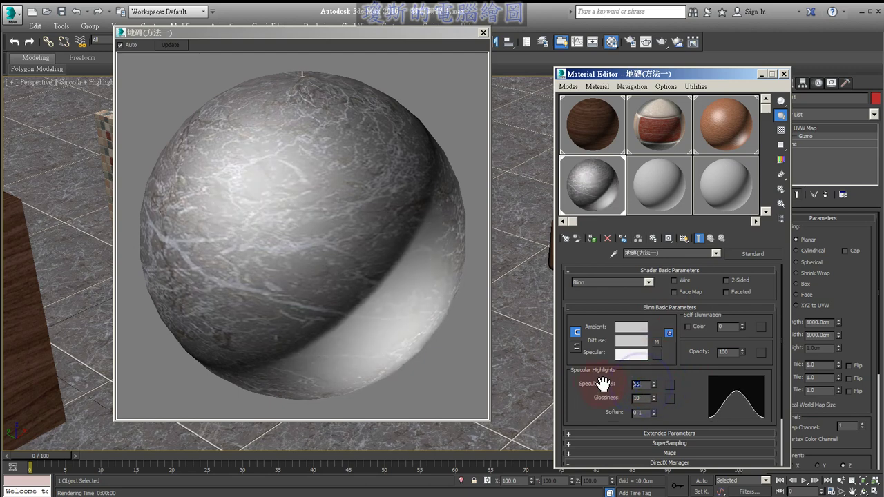
{"action": "type", "text": "80"}
{"action": "left_click", "coordinate": [637, 398]}
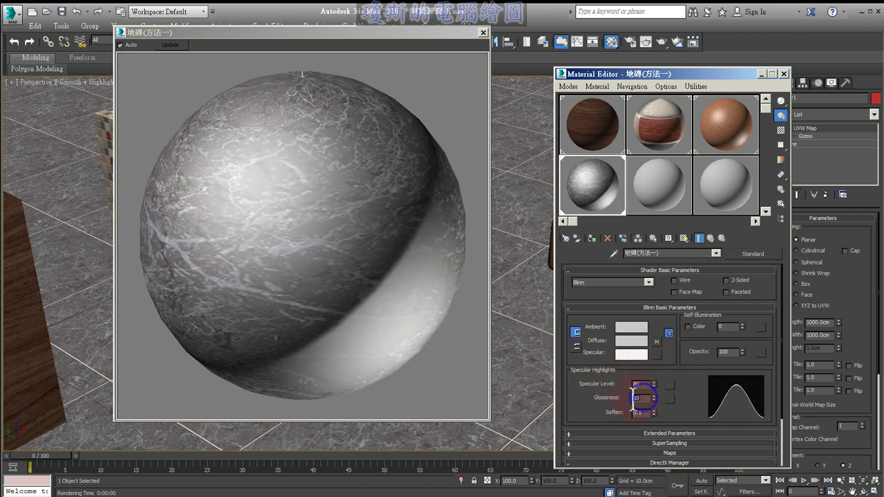
{"action": "left_click_drag", "start_coordinate": [653, 397], "coordinate": [651, 371]}
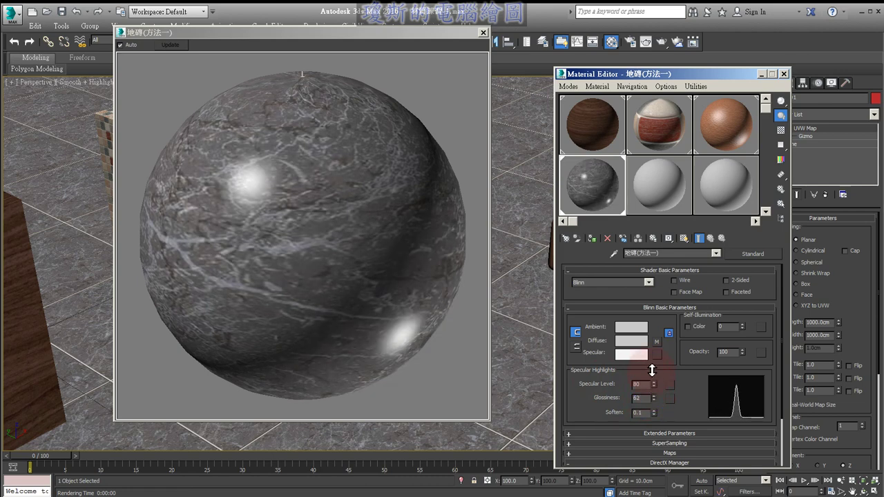
{"action": "left_click", "coordinate": [638, 398]}
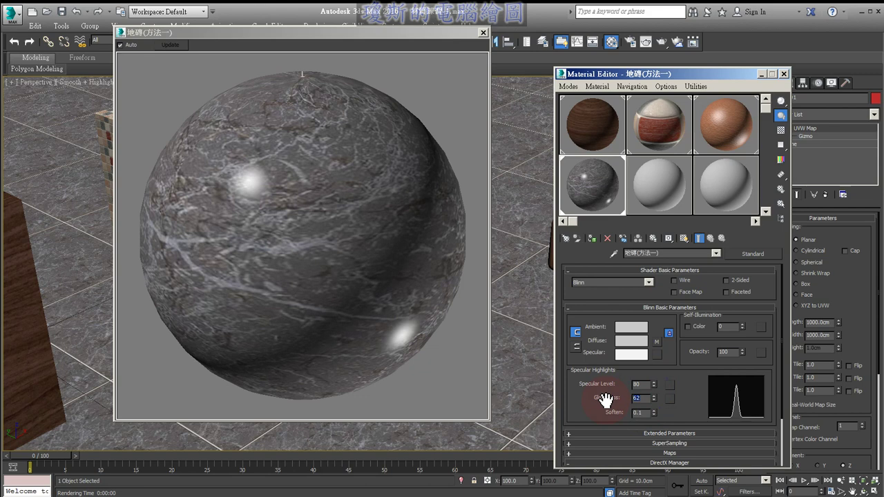
{"action": "type", "text": "60"}
{"action": "key", "text": "Return"}
{"action": "left_click_drag", "start_coordinate": [647, 373], "coordinate": [589, 405]}
{"action": "left_click_drag", "start_coordinate": [669, 392], "coordinate": [658, 378]}
{"action": "mouse_move", "coordinate": [280, 210]}
{"action": "left_mouse_down"}
{"action": "mouse_move", "coordinate": [223, 189]}
{"action": "mouse_move", "coordinate": [277, 197]}
{"action": "left_mouse_up"}
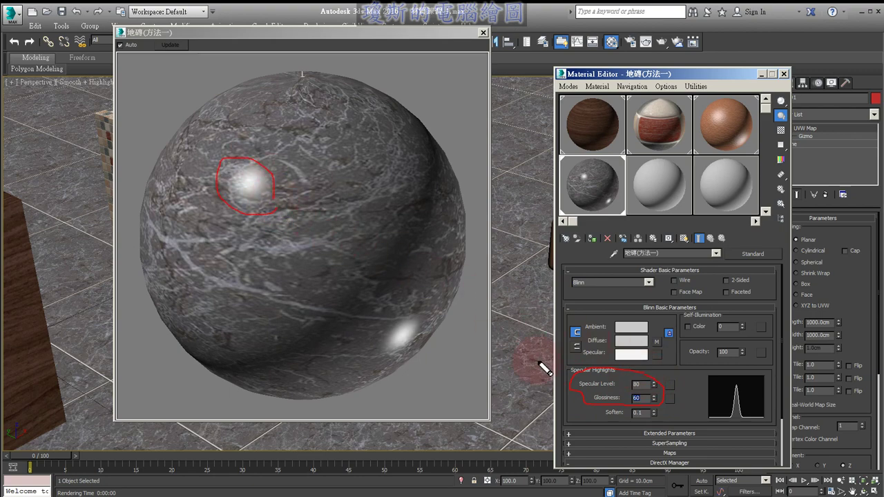
{"action": "right_click", "coordinate": [565, 388]}
{"action": "left_click_drag", "start_coordinate": [565, 388], "coordinate": [569, 327]}
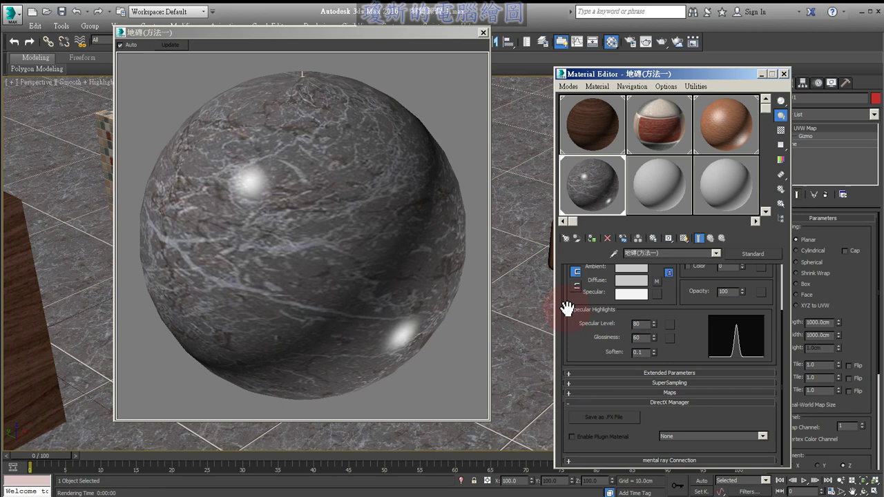
- Expand the Maps rollout, marking the Diffuse Color Map #5 and the empty Reflection slot
{"action": "left_click", "coordinate": [673, 394]}
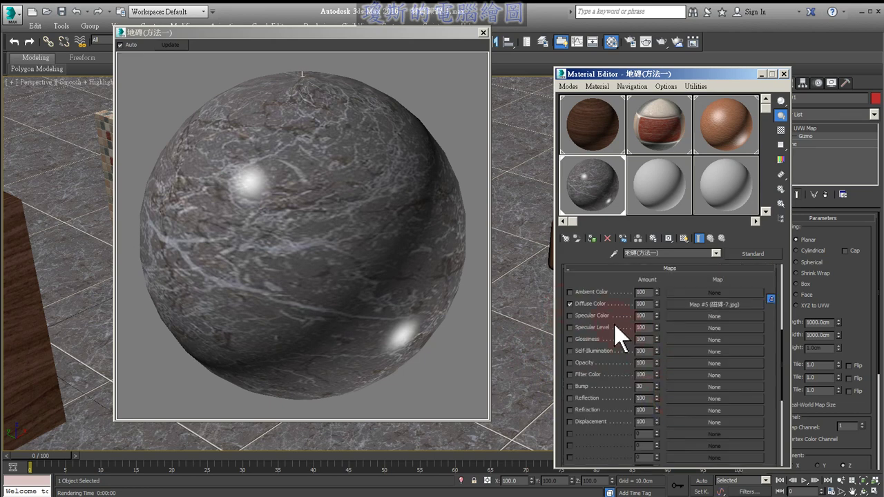
{"action": "left_click_drag", "start_coordinate": [577, 309], "coordinate": [609, 314]}
{"action": "left_click_drag", "start_coordinate": [667, 312], "coordinate": [719, 311]}
{"action": "left_click_drag", "start_coordinate": [653, 301], "coordinate": [660, 308]}
{"action": "left_click_drag", "start_coordinate": [566, 394], "coordinate": [596, 393]}
{"action": "left_click_drag", "start_coordinate": [666, 391], "coordinate": [730, 391]}
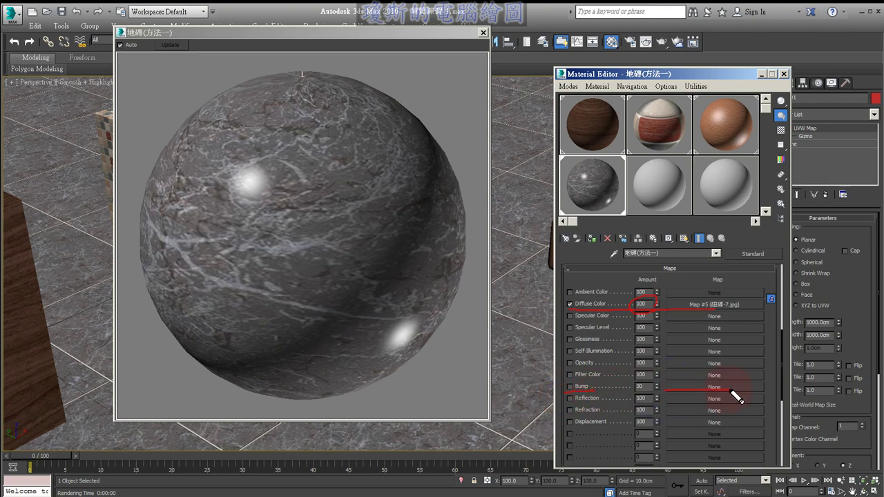
{"action": "right_click", "coordinate": [593, 403]}
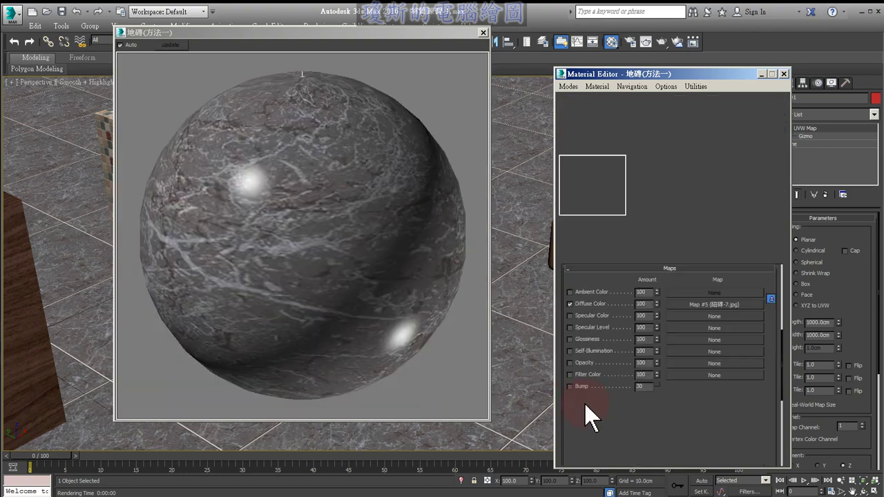
{"action": "mouse_move", "coordinate": [572, 405]}
{"action": "left_mouse_down"}
{"action": "mouse_move", "coordinate": [602, 410]}
{"action": "mouse_move", "coordinate": [562, 400]}
{"action": "left_mouse_up"}
- Draw on-screen annotations across the scene to point out the tiled floor
{"action": "left_click_drag", "start_coordinate": [148, 102], "coordinate": [143, 200]}
{"action": "mouse_move", "coordinate": [147, 104]}
{"action": "left_mouse_down"}
{"action": "mouse_move", "coordinate": [197, 138]}
{"action": "mouse_move", "coordinate": [182, 164]}
{"action": "mouse_move", "coordinate": [200, 166]}
{"action": "mouse_move", "coordinate": [239, 141]}
{"action": "left_mouse_up"}
{"action": "mouse_move", "coordinate": [227, 90]}
{"action": "left_mouse_down"}
{"action": "mouse_move", "coordinate": [222, 172]}
{"action": "mouse_move", "coordinate": [285, 164]}
{"action": "left_mouse_up"}
{"action": "left_click_drag", "start_coordinate": [317, 147], "coordinate": [304, 170]}
{"action": "left_click_drag", "start_coordinate": [326, 109], "coordinate": [366, 166]}
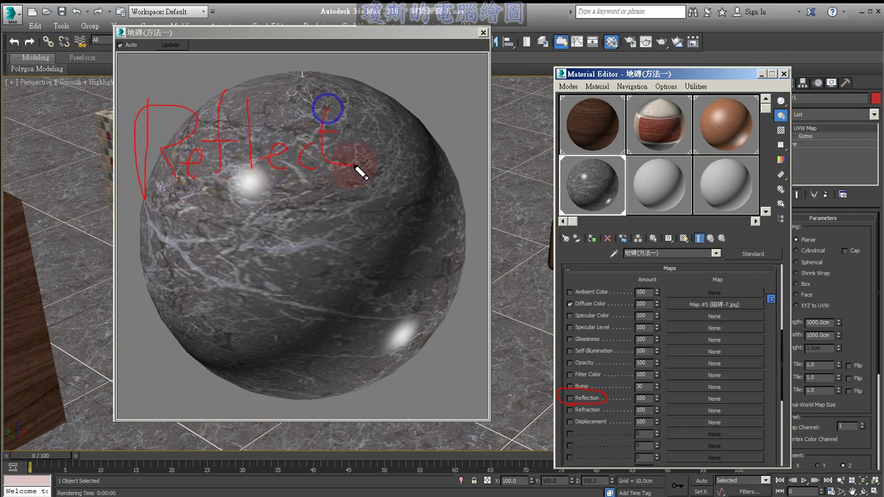
{"action": "left_click_drag", "start_coordinate": [115, 196], "coordinate": [393, 193]}
{"action": "left_click_drag", "start_coordinate": [121, 197], "coordinate": [390, 200]}
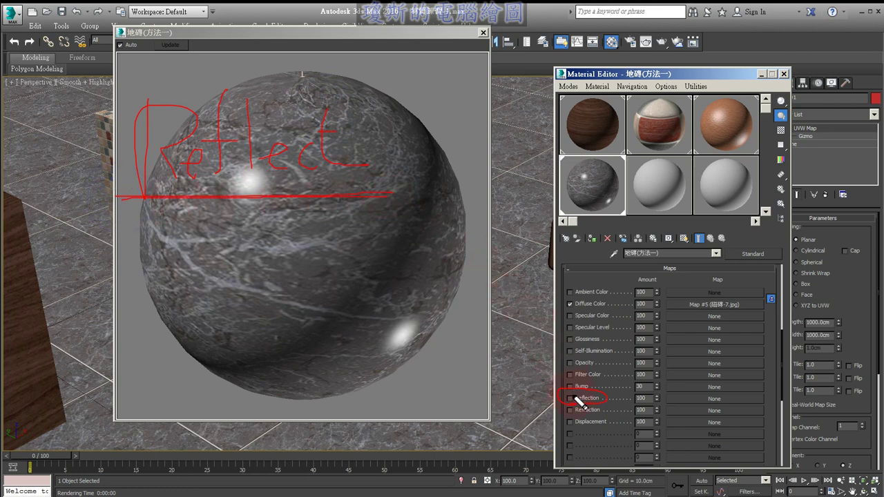
{"action": "mouse_move", "coordinate": [735, 276]}
{"action": "left_mouse_down"}
{"action": "mouse_move", "coordinate": [797, 266]}
{"action": "mouse_move", "coordinate": [774, 239]}
{"action": "left_mouse_up"}
{"action": "left_click", "coordinate": [373, 131]}
{"action": "mouse_move", "coordinate": [377, 144]}
{"action": "left_mouse_down"}
{"action": "mouse_move", "coordinate": [378, 166]}
{"action": "mouse_move", "coordinate": [401, 150]}
{"action": "mouse_move", "coordinate": [452, 178]}
{"action": "left_mouse_up"}
- Continue annotating the floor and the map channels, then clear the drawings
{"action": "mouse_move", "coordinate": [177, 241]}
{"action": "left_mouse_down"}
{"action": "mouse_move", "coordinate": [227, 245]}
{"action": "mouse_move", "coordinate": [164, 304]}
{"action": "left_mouse_up"}
{"action": "left_click_drag", "start_coordinate": [181, 271], "coordinate": [198, 312]}
{"action": "left_click_drag", "start_coordinate": [207, 282], "coordinate": [245, 304]}
{"action": "mouse_move", "coordinate": [279, 232]}
{"action": "left_mouse_down"}
{"action": "mouse_move", "coordinate": [304, 253]}
{"action": "mouse_move", "coordinate": [302, 288]}
{"action": "left_mouse_up"}
{"action": "mouse_move", "coordinate": [320, 260]}
{"action": "left_mouse_down"}
{"action": "mouse_move", "coordinate": [266, 319]}
{"action": "mouse_move", "coordinate": [345, 307]}
{"action": "left_mouse_up"}
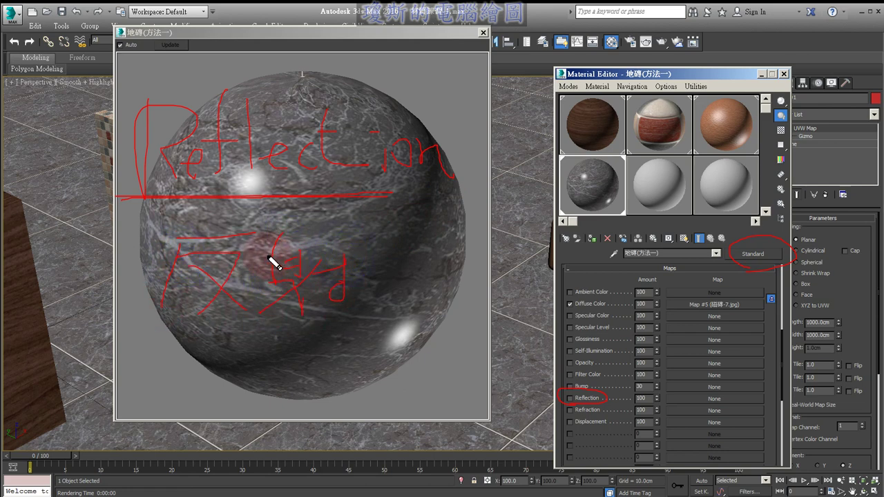
{"action": "left_click_drag", "start_coordinate": [322, 267], "coordinate": [340, 280]}
{"action": "left_click_drag", "start_coordinate": [156, 337], "coordinate": [432, 328]}
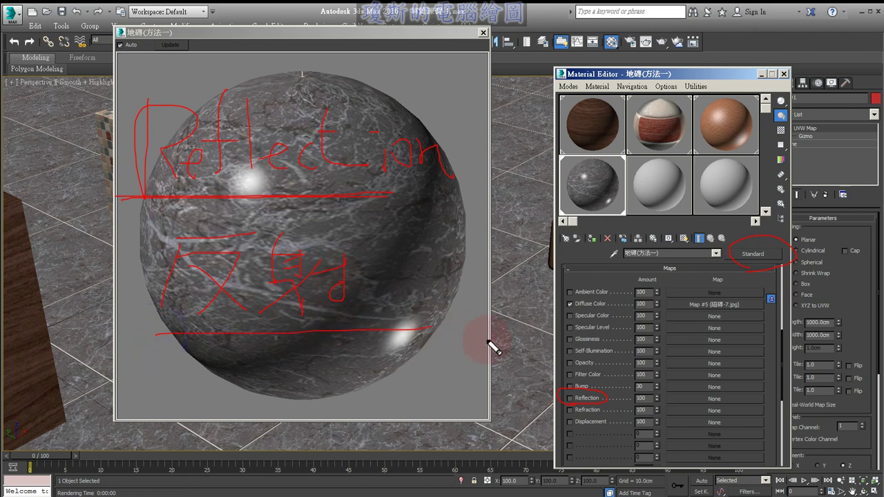
{"action": "left_click_drag", "start_coordinate": [696, 389], "coordinate": [679, 409]}
{"action": "mouse_move", "coordinate": [561, 298]}
{"action": "left_mouse_down"}
{"action": "mouse_move", "coordinate": [596, 348]}
{"action": "mouse_move", "coordinate": [626, 336]}
{"action": "mouse_move", "coordinate": [606, 341]}
{"action": "mouse_move", "coordinate": [636, 290]}
{"action": "mouse_move", "coordinate": [691, 346]}
{"action": "mouse_move", "coordinate": [724, 326]}
{"action": "mouse_move", "coordinate": [756, 322]}
{"action": "mouse_move", "coordinate": [753, 345]}
{"action": "left_mouse_up"}
{"action": "left_click_drag", "start_coordinate": [543, 349], "coordinate": [691, 348]}
{"action": "left_click_drag", "start_coordinate": [721, 396], "coordinate": [726, 412]}
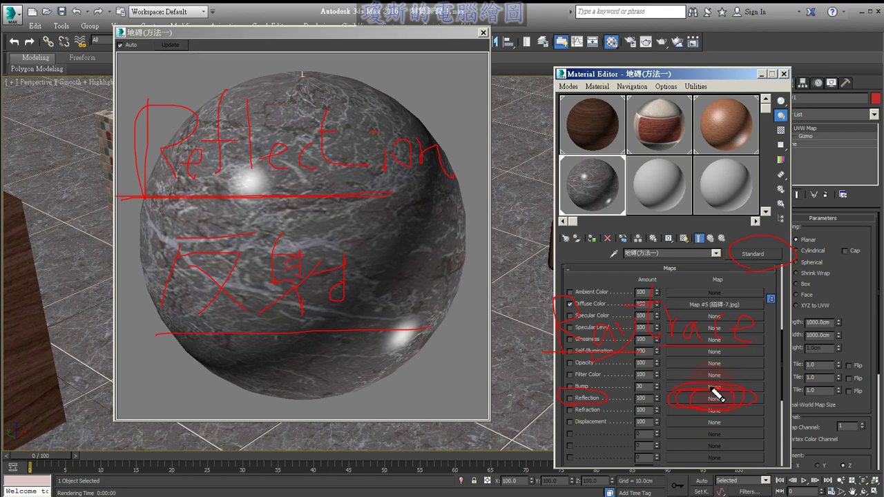
{"action": "key", "text": "Escape"}
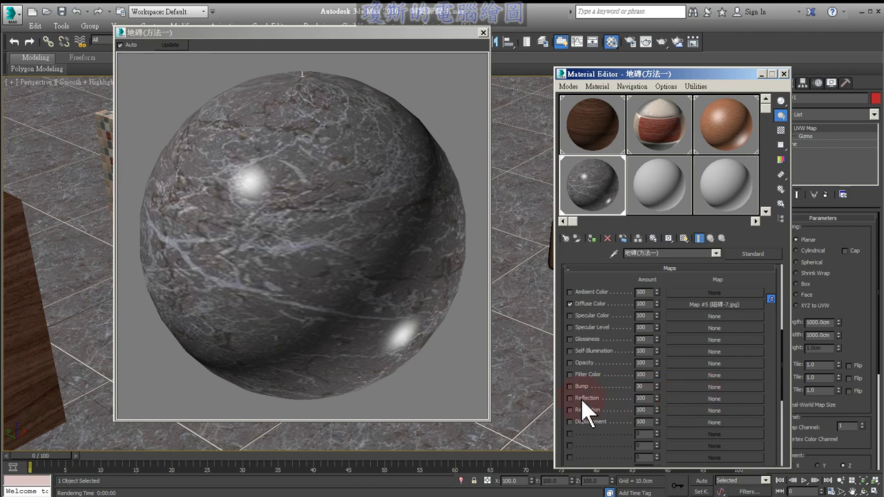
- Enable the Reflection slot and assign it a Raytrace map (Map #6)
{"action": "left_click", "coordinate": [571, 399]}
{"action": "left_click", "coordinate": [687, 399]}
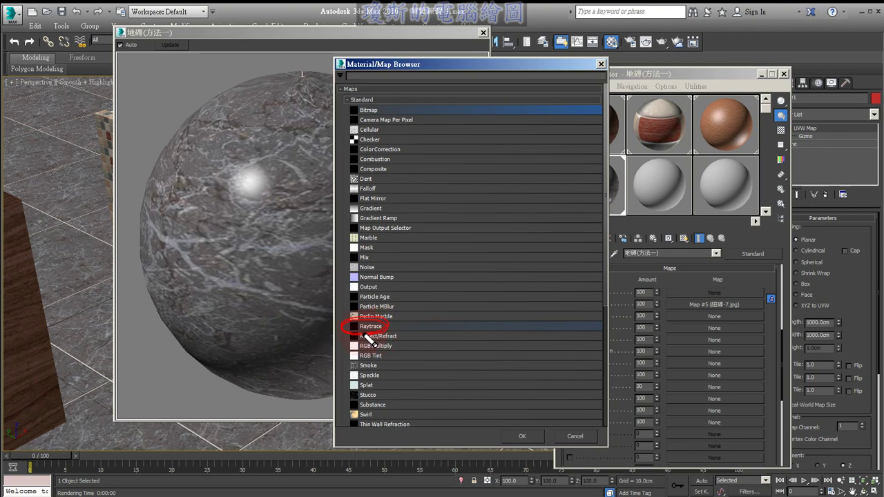
{"action": "double_click", "coordinate": [375, 327]}
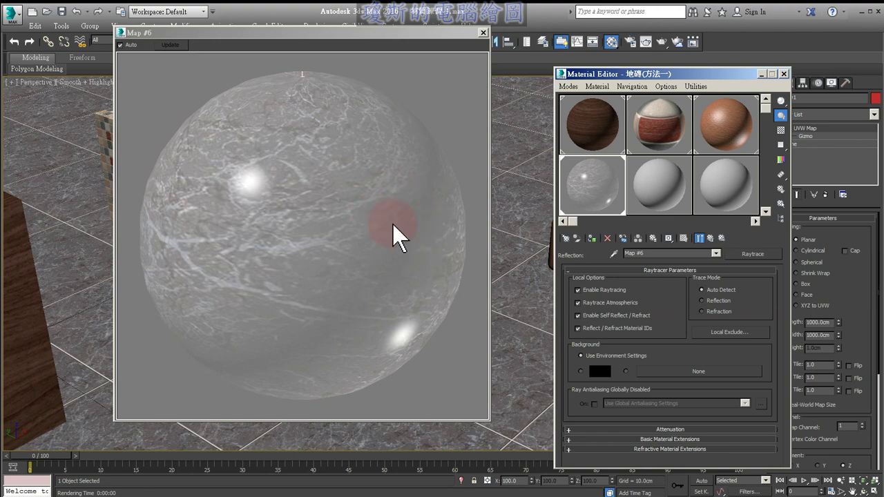
- Show a checkered background in the Raytrace preview, then return to the 地磚(方法一) material
{"action": "left_click_drag", "start_coordinate": [460, 95], "coordinate": [423, 165]}
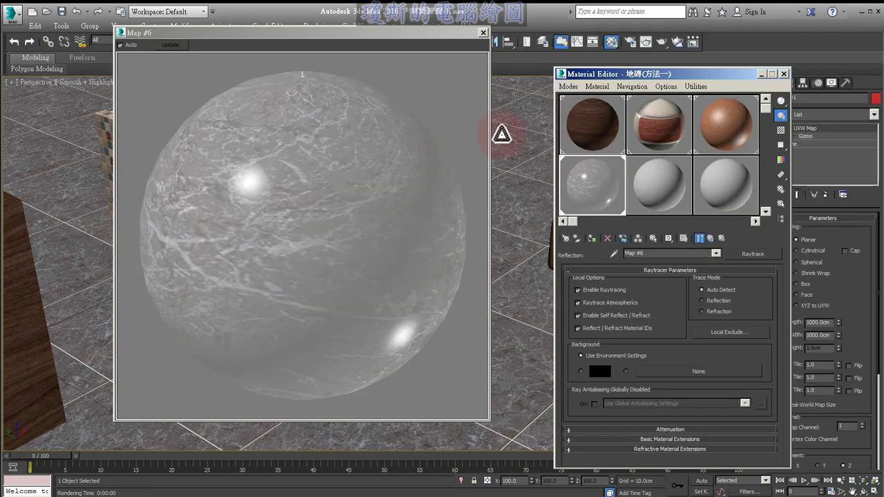
{"action": "left_click", "coordinate": [781, 129]}
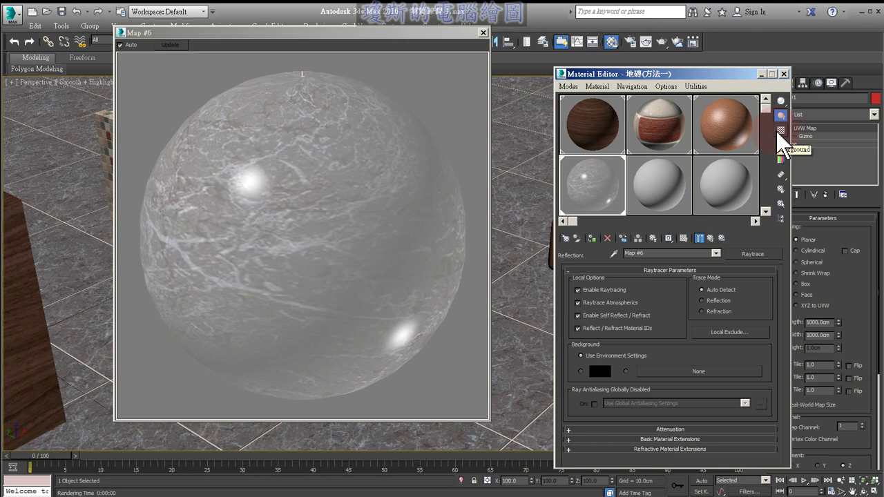
{"action": "left_click", "coordinate": [780, 130]}
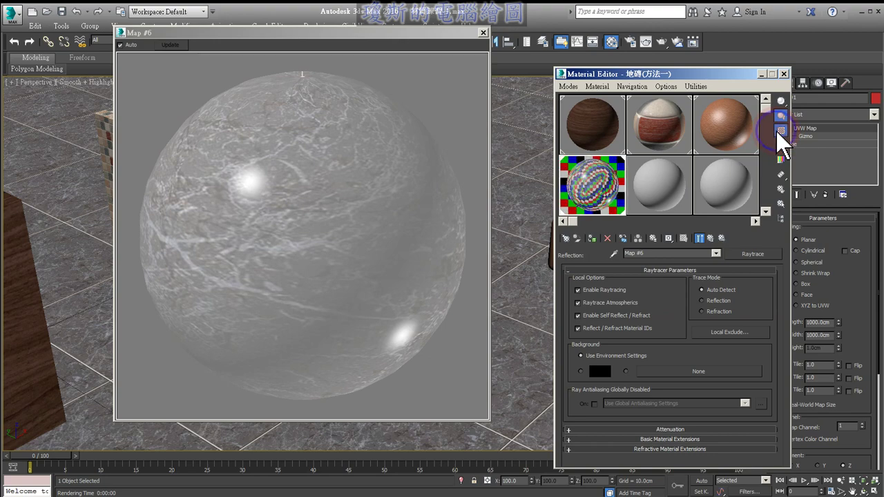
{"action": "mouse_move", "coordinate": [456, 79]}
{"action": "left_mouse_down"}
{"action": "mouse_move", "coordinate": [475, 111]}
{"action": "mouse_move", "coordinate": [477, 156]}
{"action": "left_mouse_up"}
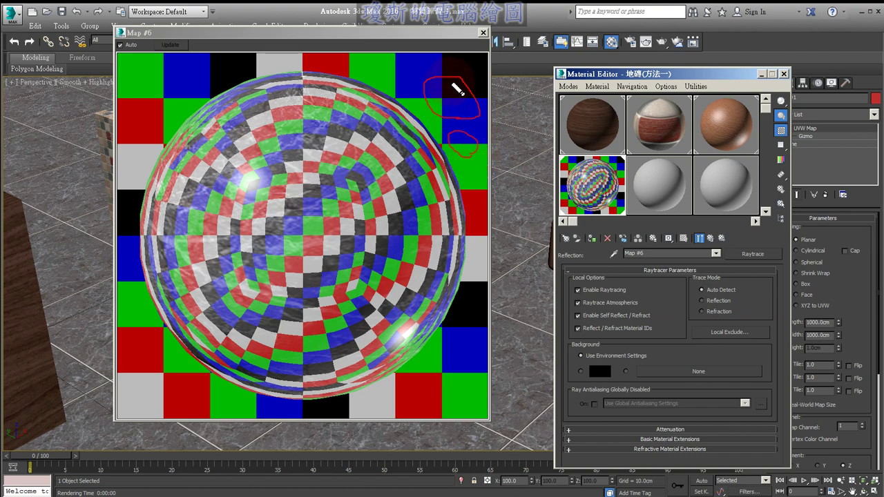
{"action": "mouse_move", "coordinate": [461, 97]}
{"action": "left_mouse_down"}
{"action": "mouse_move", "coordinate": [406, 148]}
{"action": "mouse_move", "coordinate": [459, 174]}
{"action": "mouse_move", "coordinate": [430, 191]}
{"action": "left_mouse_up"}
{"action": "left_click_drag", "start_coordinate": [719, 230], "coordinate": [739, 259]}
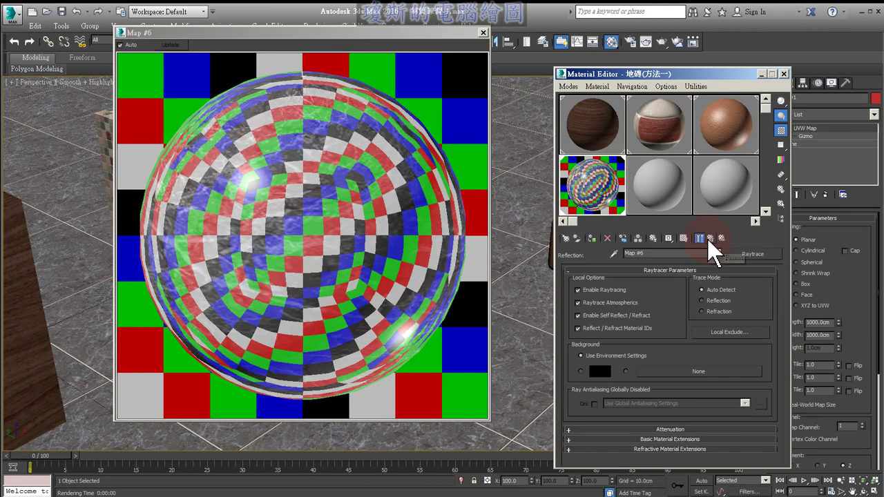
{"action": "left_click", "coordinate": [707, 240]}
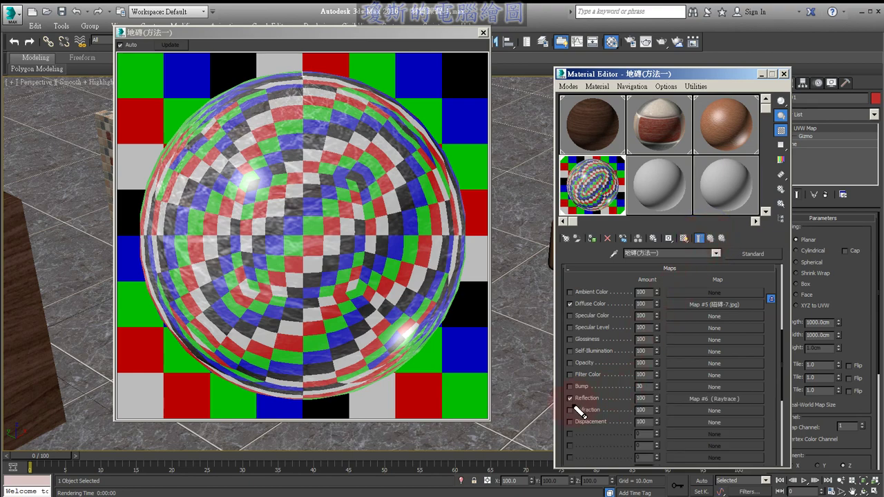
- Mark the Reflection channel at amount 100, close the preview window, and reframe the viewport
{"action": "left_click_drag", "start_coordinate": [606, 408], "coordinate": [576, 410]}
{"action": "mouse_move", "coordinate": [642, 407]}
{"action": "left_mouse_down"}
{"action": "mouse_move", "coordinate": [652, 394]}
{"action": "mouse_move", "coordinate": [665, 395]}
{"action": "left_mouse_up"}
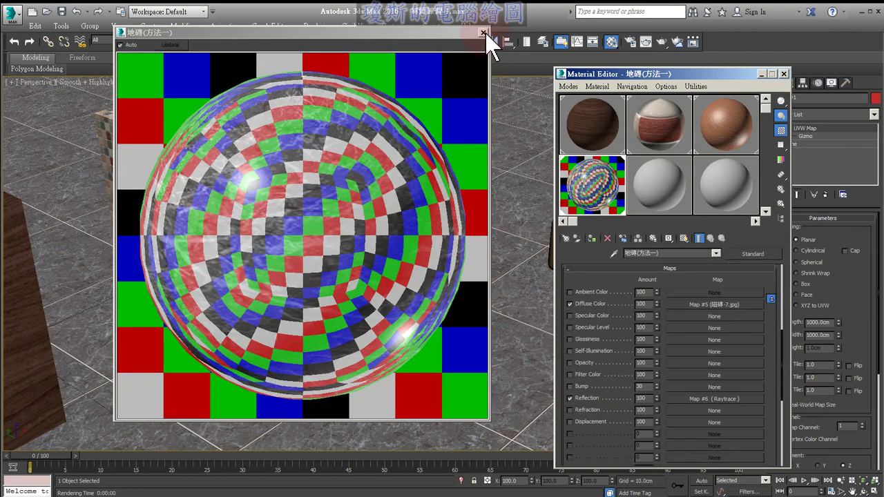
{"action": "left_click", "coordinate": [483, 32]}
{"action": "middle_click_drag", "start_coordinate": [418, 253], "coordinate": [410, 233]}
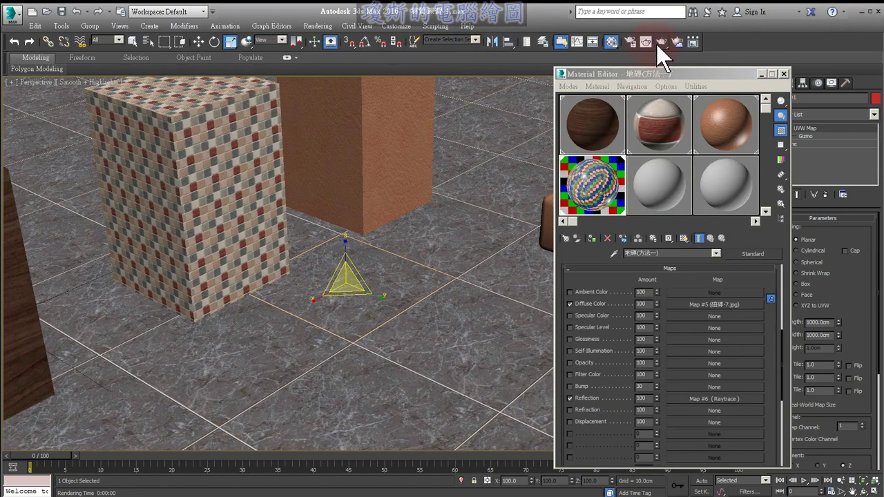
- Test-render the floor reflections, then lower the Reflection amount to 25
{"action": "left_click", "coordinate": [658, 43]}
{"action": "mouse_move", "coordinate": [217, 350]}
{"action": "left_mouse_down"}
{"action": "mouse_move", "coordinate": [113, 286]}
{"action": "mouse_move", "coordinate": [270, 212]}
{"action": "mouse_move", "coordinate": [249, 362]}
{"action": "left_mouse_up"}
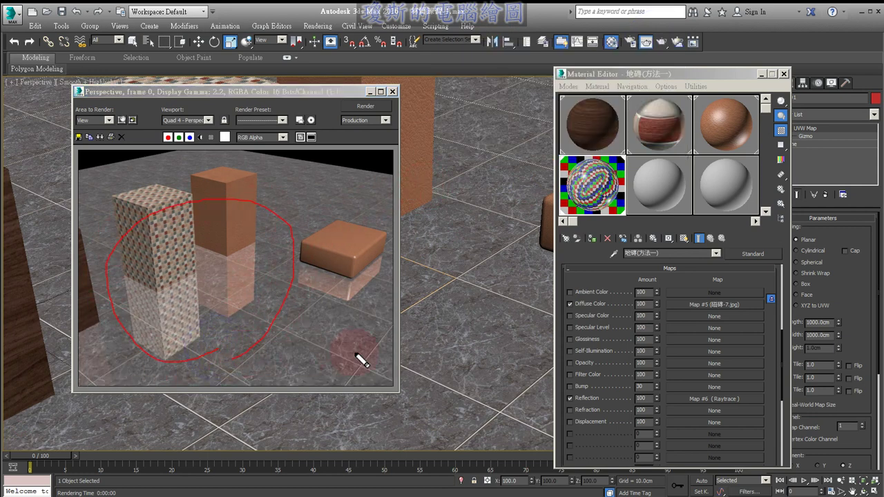
{"action": "left_click_drag", "start_coordinate": [642, 414], "coordinate": [655, 400]}
{"action": "key", "text": "Escape"}
{"action": "left_click", "coordinate": [643, 399]}
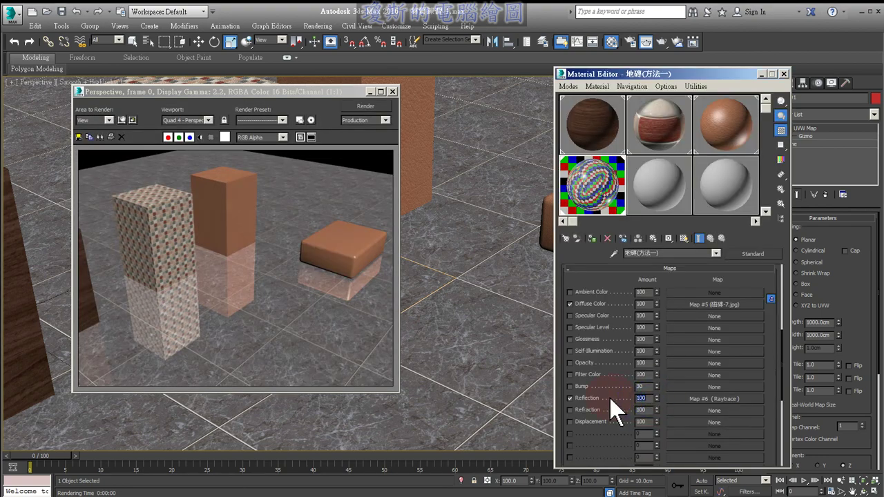
{"action": "type", "text": "25"}
{"action": "key", "text": "Return"}
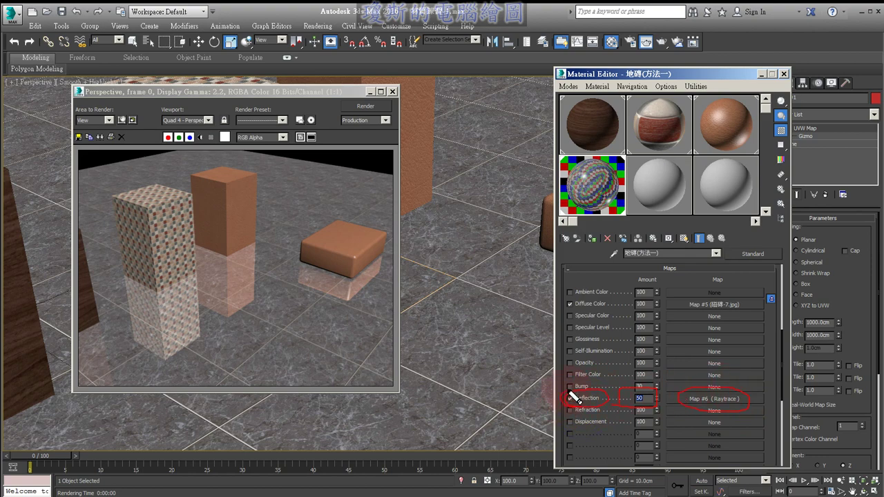
- Re-render with Reflection at 10, then at 40, and close the render window
{"action": "left_click", "coordinate": [677, 42]}
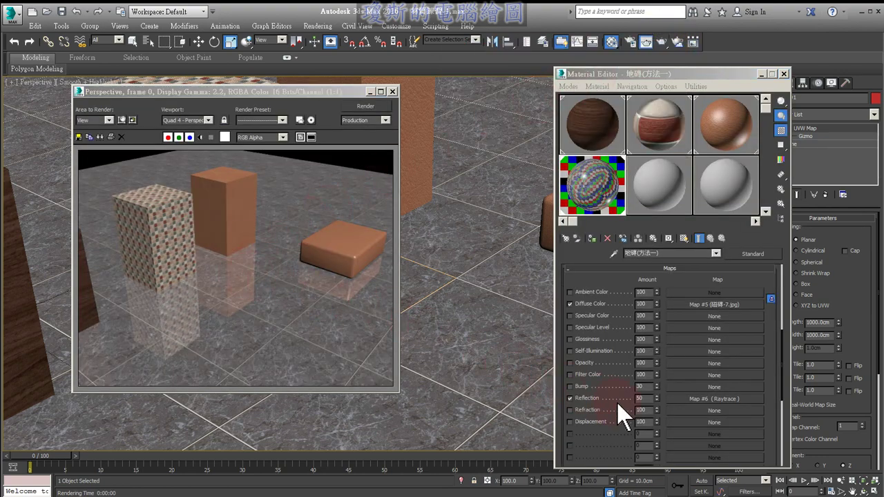
{"action": "double_click", "coordinate": [642, 398]}
{"action": "type", "text": "1"}
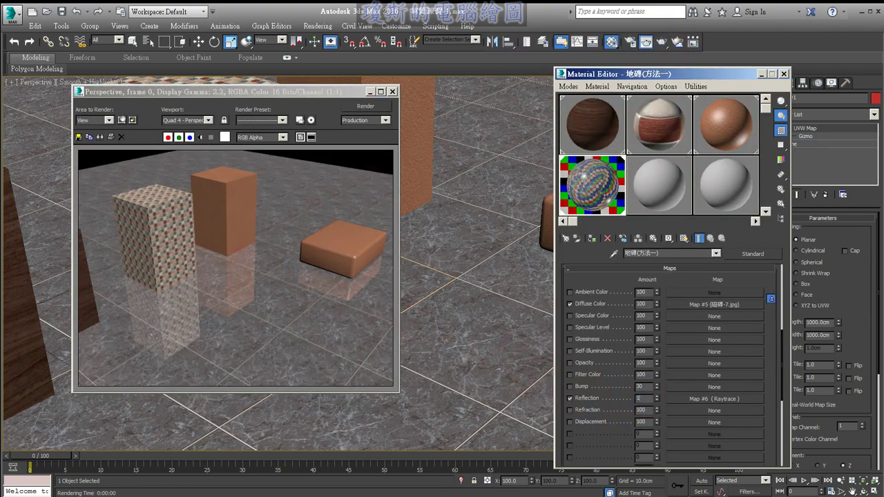
{"action": "type", "text": "0"}
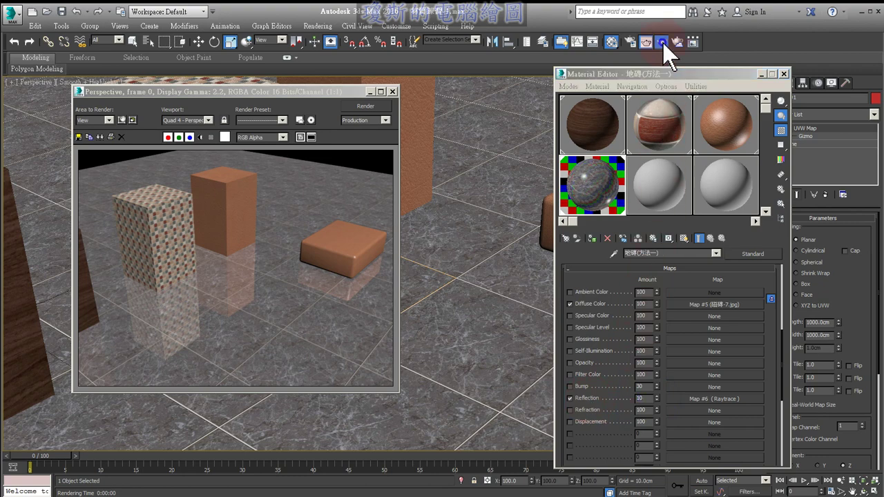
{"action": "left_click", "coordinate": [664, 41]}
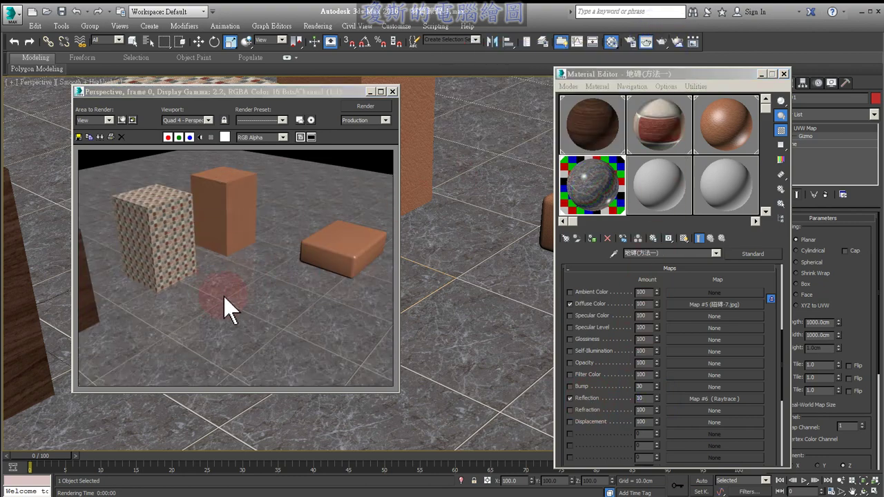
{"action": "left_click", "coordinate": [645, 398]}
{"action": "type", "text": "40"}
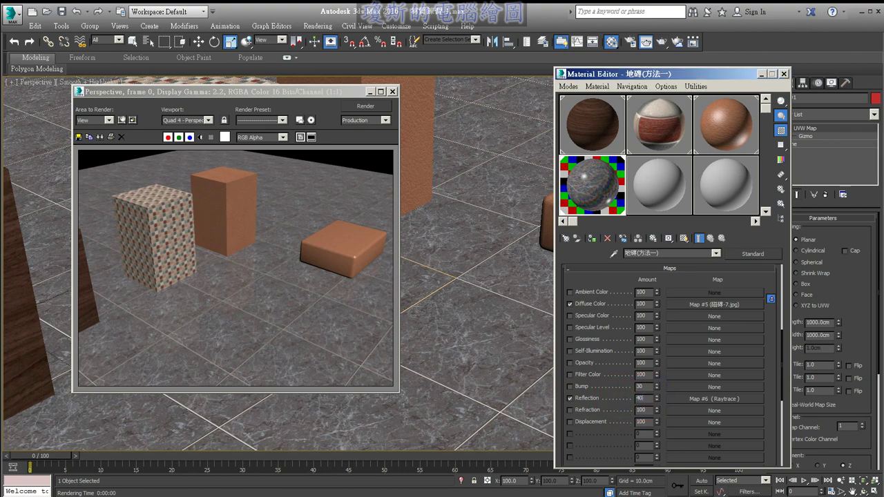
{"action": "key", "text": "Return"}
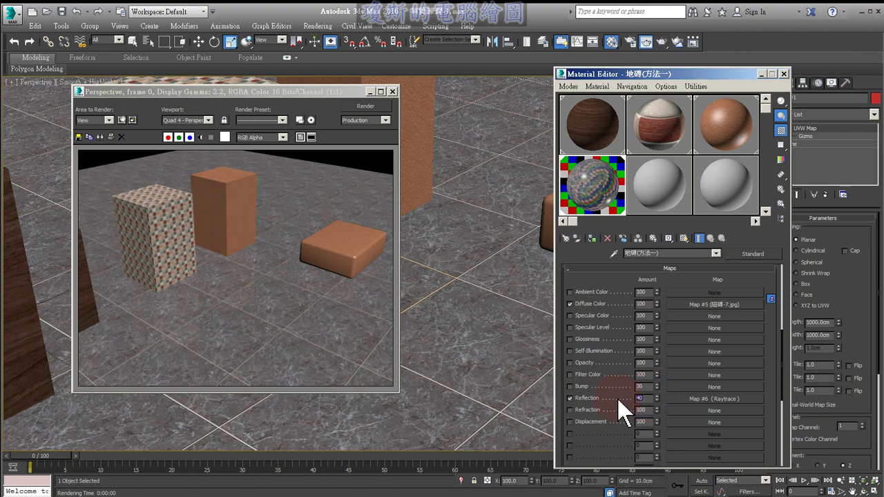
{"action": "left_click", "coordinate": [677, 42]}
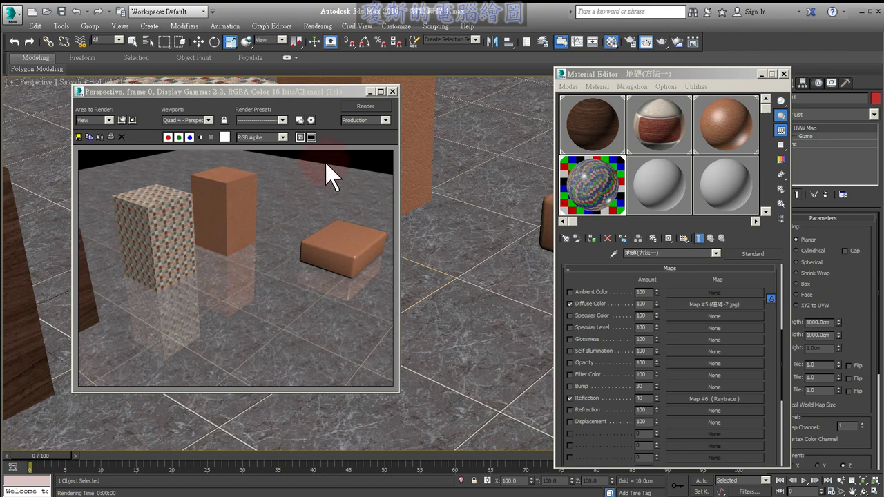
{"action": "left_click", "coordinate": [392, 91]}
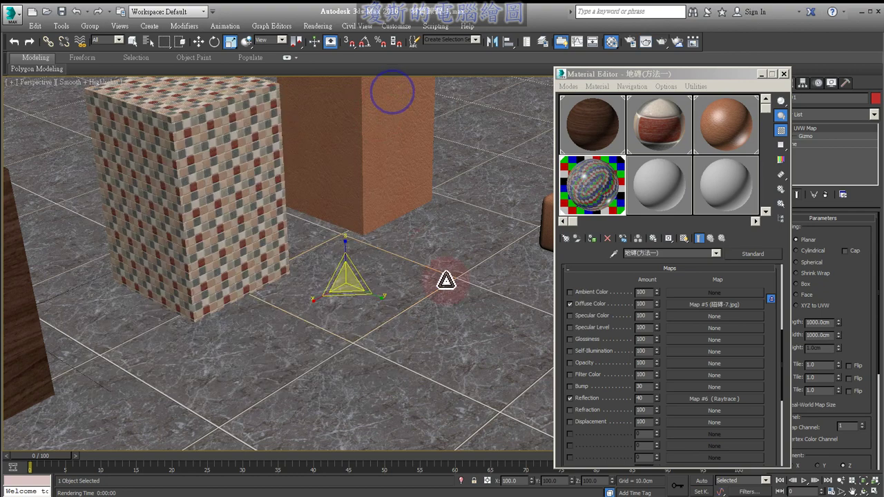
- Set the Reflection amount to 50 and render the scene
{"action": "double_click", "coordinate": [642, 398]}
{"action": "type", "text": "5"}
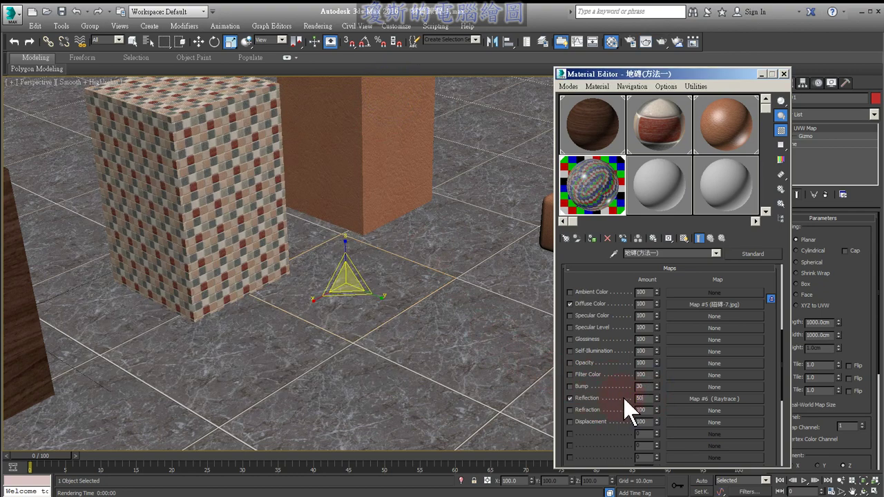
{"action": "left_click", "coordinate": [660, 45]}
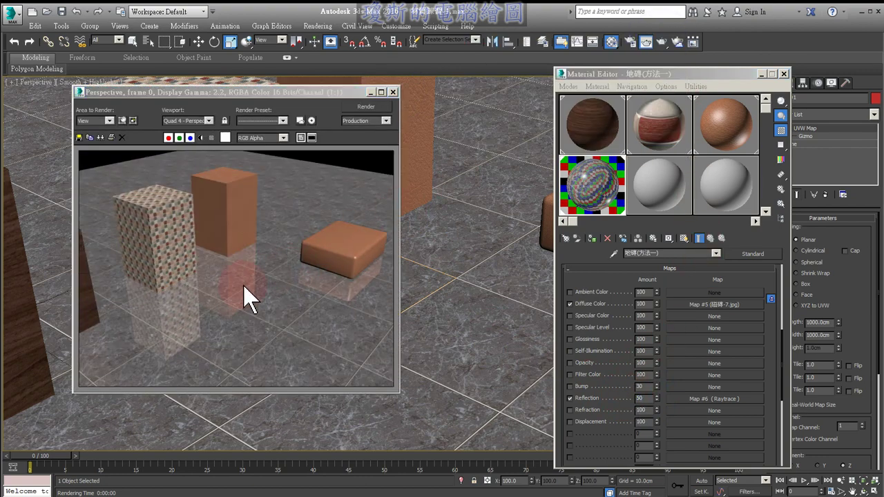
- Render a close-up of the tiled box and move the render window to the upper left
{"action": "mouse_move", "coordinate": [385, 113]}
{"action": "middle_mouse_down"}
{"action": "mouse_move", "coordinate": [408, 270]}
{"action": "mouse_move", "coordinate": [384, 295]}
{"action": "middle_mouse_up"}
{"action": "scroll", "coordinate": [384, 295], "scroll_direction": "up", "scroll_amount": 2}
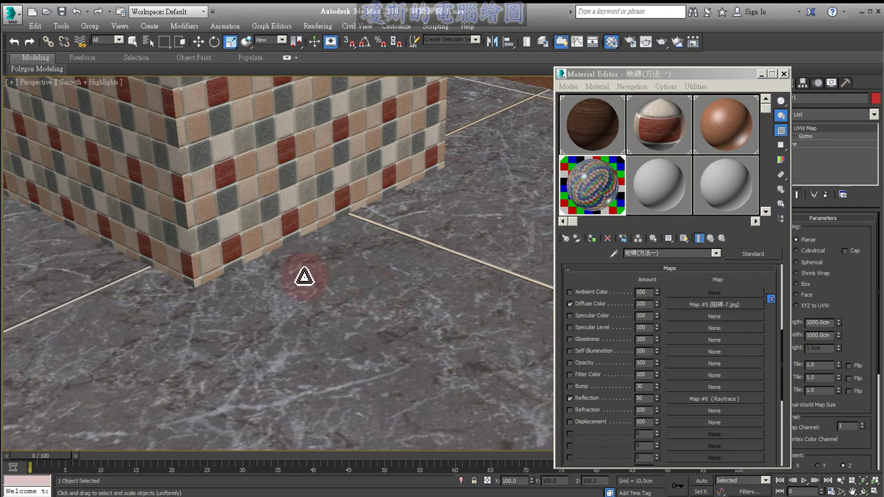
{"action": "middle_click_drag", "start_coordinate": [302, 278], "coordinate": [338, 277], "text": "alt"}
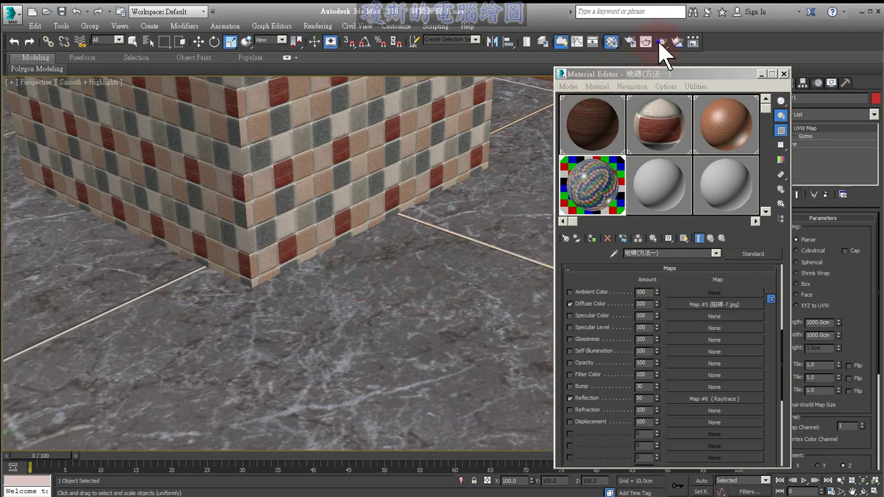
{"action": "left_click", "coordinate": [660, 42]}
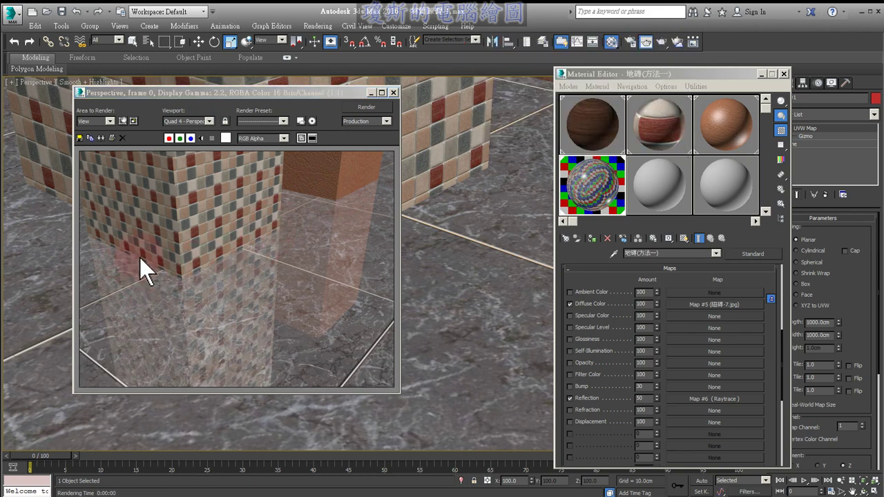
{"action": "left_click_drag", "start_coordinate": [241, 93], "coordinate": [196, 60]}
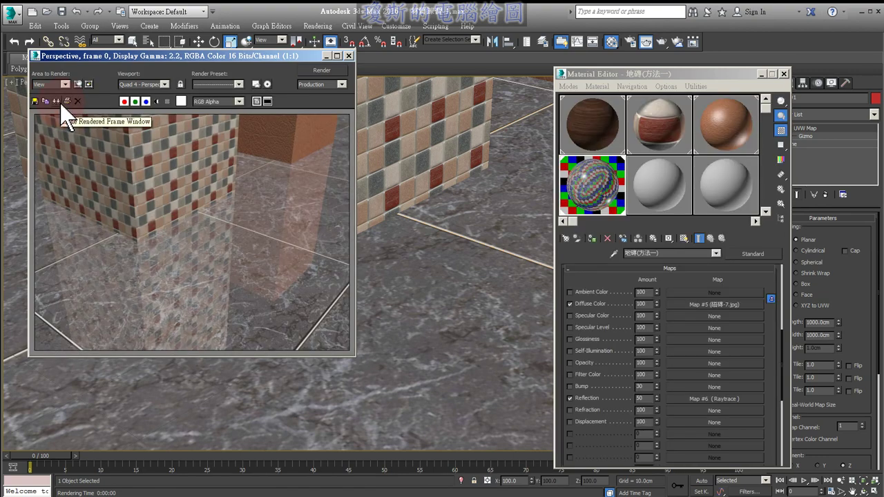
- Clone the rendered frame beside the original and move the Material Editor alongside
{"action": "left_click", "coordinate": [63, 103]}
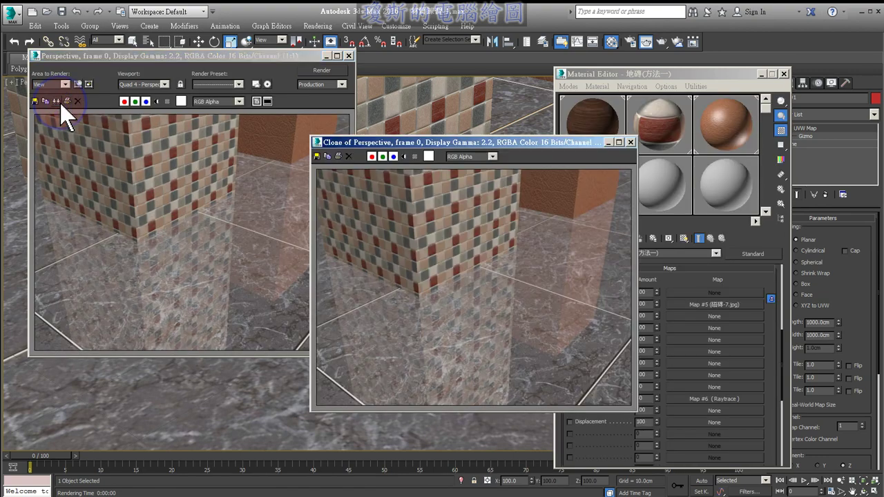
{"action": "mouse_move", "coordinate": [342, 138]}
{"action": "left_mouse_down"}
{"action": "mouse_move", "coordinate": [345, 76]}
{"action": "mouse_move", "coordinate": [330, 71]}
{"action": "left_mouse_up"}
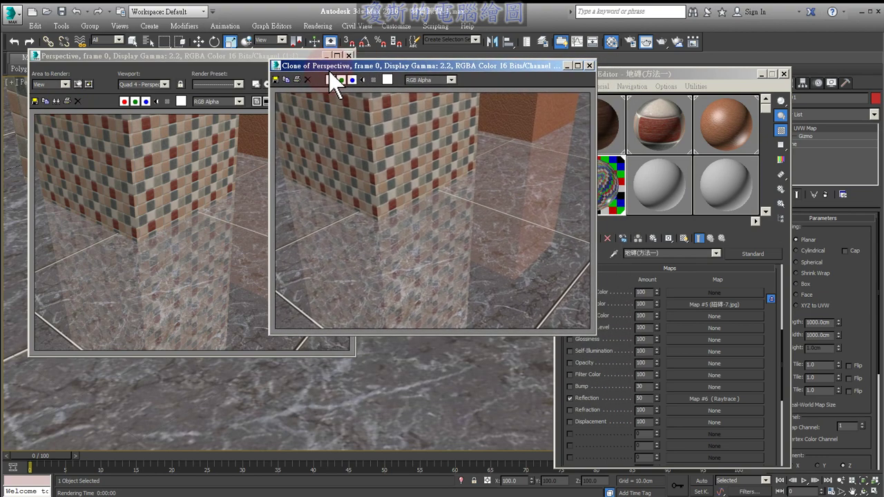
{"action": "left_click_drag", "start_coordinate": [616, 75], "coordinate": [651, 64]}
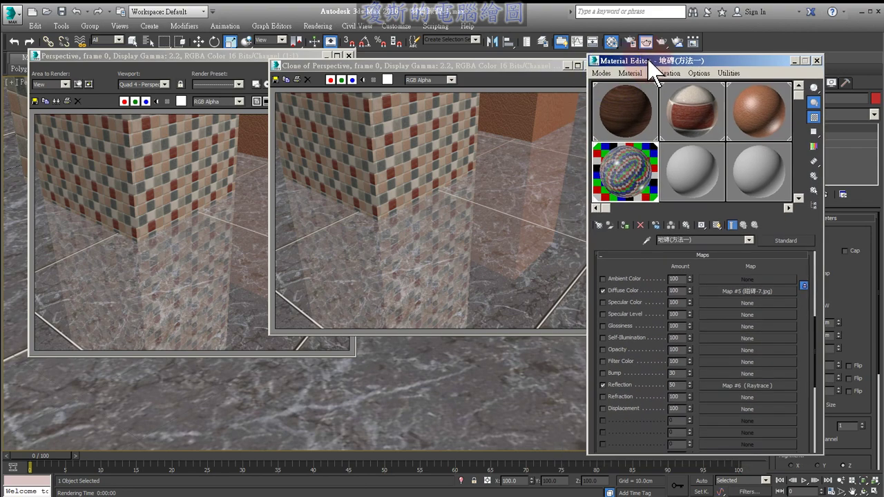
- Highlight the Diffuse Color map Map #5 and pick it up for reuse
{"action": "mouse_move", "coordinate": [736, 299]}
{"action": "left_mouse_down"}
{"action": "mouse_move", "coordinate": [727, 292]}
{"action": "mouse_move", "coordinate": [737, 306]}
{"action": "left_mouse_up"}
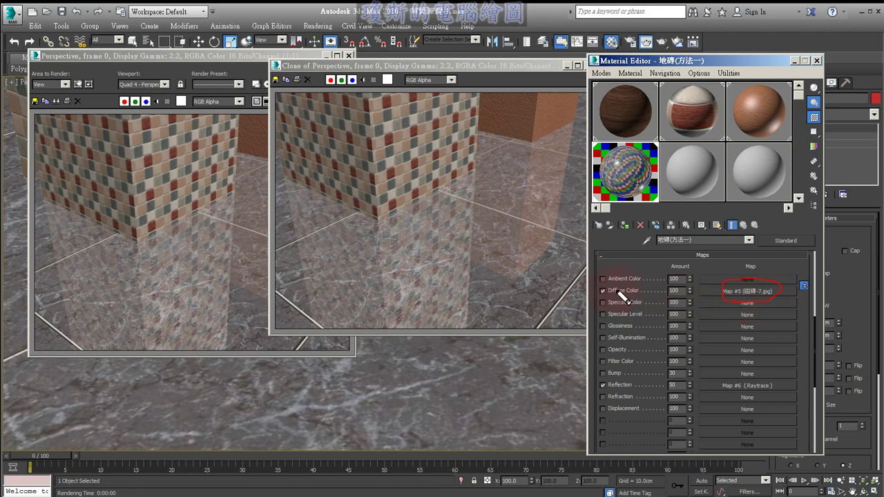
{"action": "left_click_drag", "start_coordinate": [601, 295], "coordinate": [665, 295]}
{"action": "left_click_drag", "start_coordinate": [734, 298], "coordinate": [727, 371]}
{"action": "key", "text": "Escape"}
{"action": "left_click", "coordinate": [744, 293]}
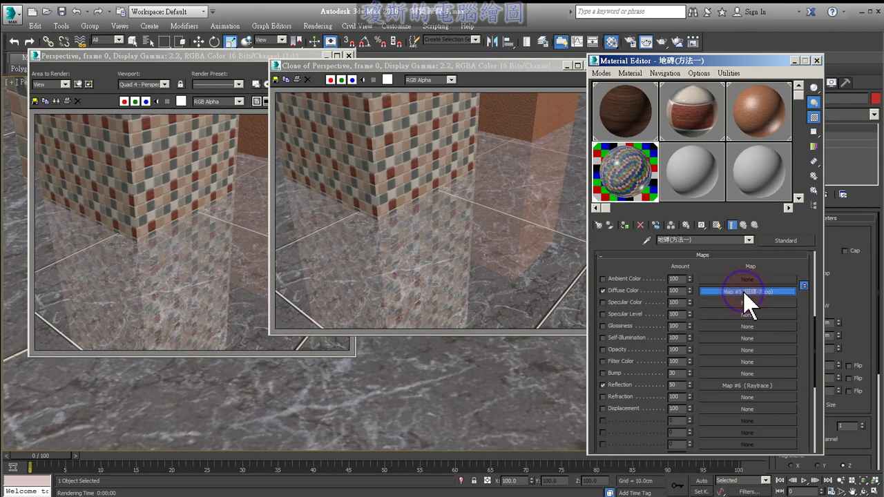
- Drop the tile map Map #5 onto the Bump channel as an instance
{"action": "left_click_drag", "start_coordinate": [743, 294], "coordinate": [733, 357]}
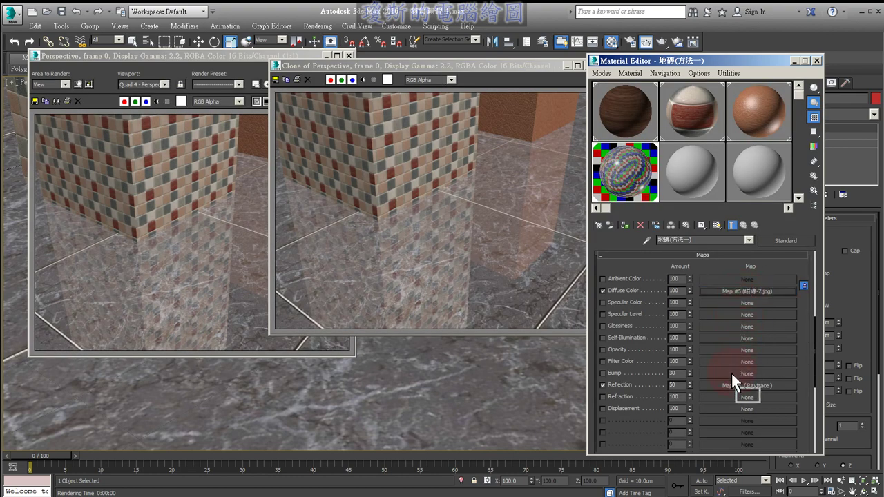
{"action": "left_click_drag", "start_coordinate": [731, 372], "coordinate": [732, 374]}
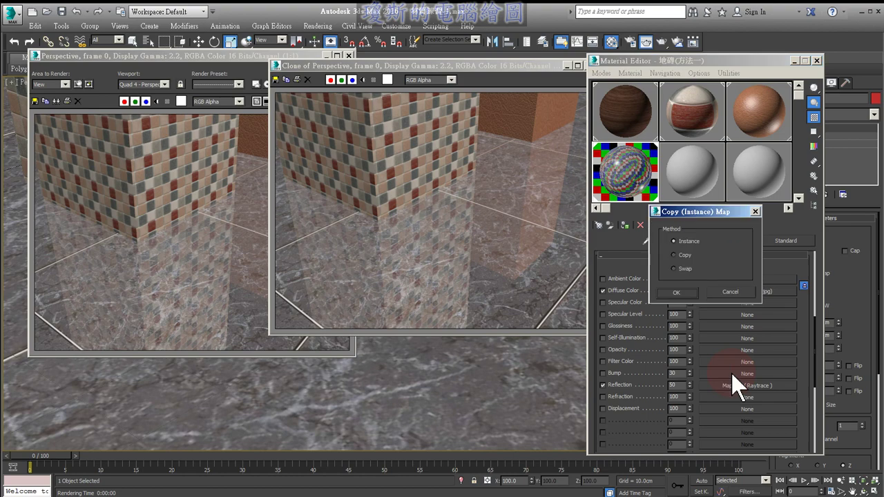
{"action": "left_click", "coordinate": [681, 293]}
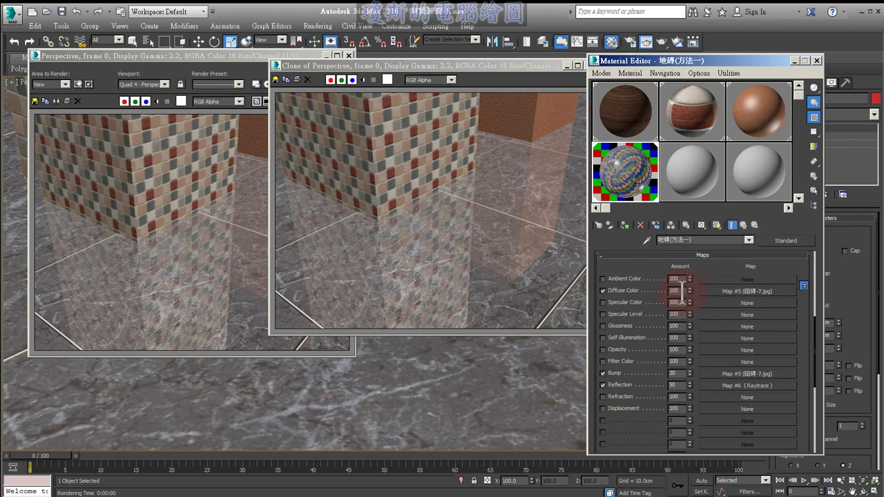
- Compare the bump on and off, set Bump amount to 40, and re-render
{"action": "double_click", "coordinate": [626, 190]}
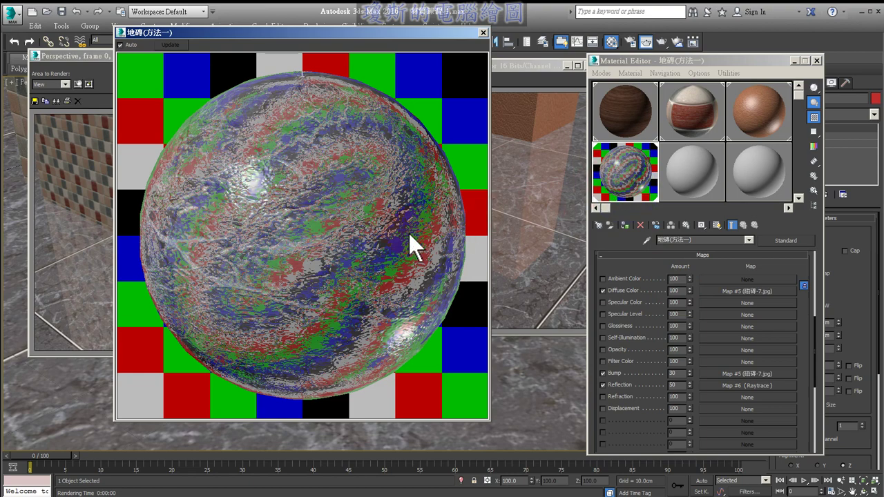
{"action": "left_click", "coordinate": [603, 373]}
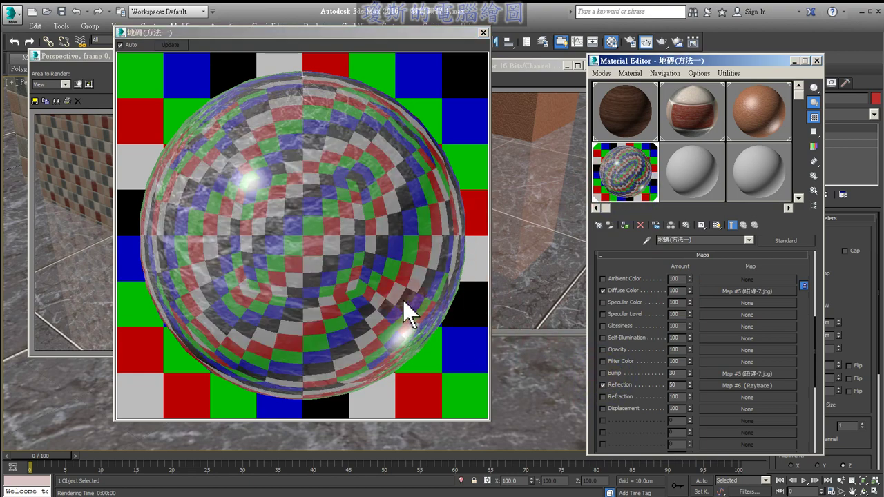
{"action": "left_click", "coordinate": [603, 373]}
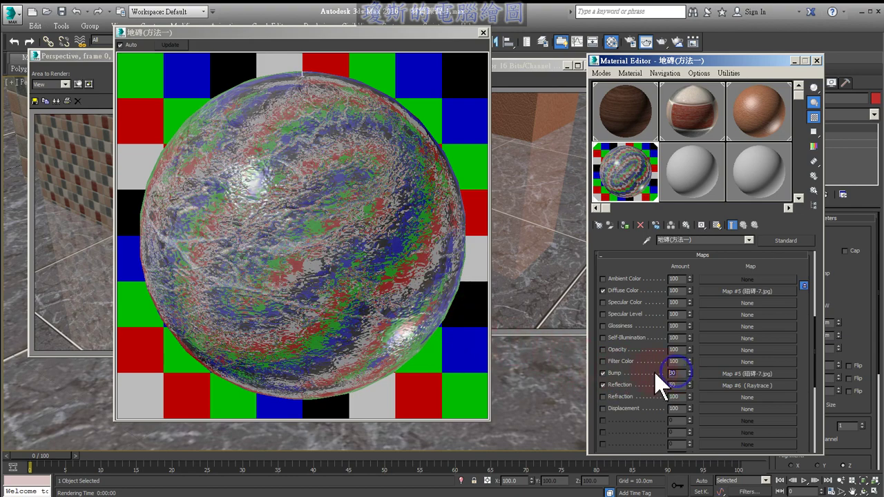
{"action": "type", "text": "40"}
{"action": "key", "text": "Return"}
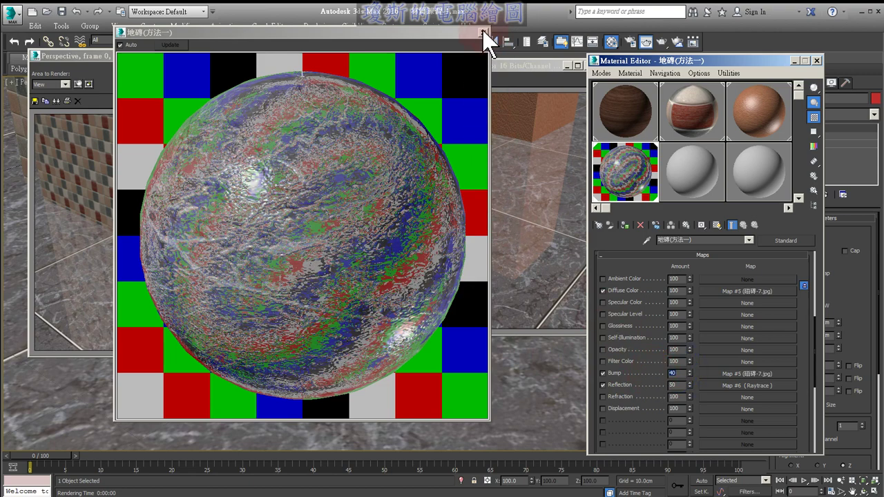
{"action": "left_click", "coordinate": [482, 31]}
{"action": "left_click_drag", "start_coordinate": [486, 64], "coordinate": [532, 61]}
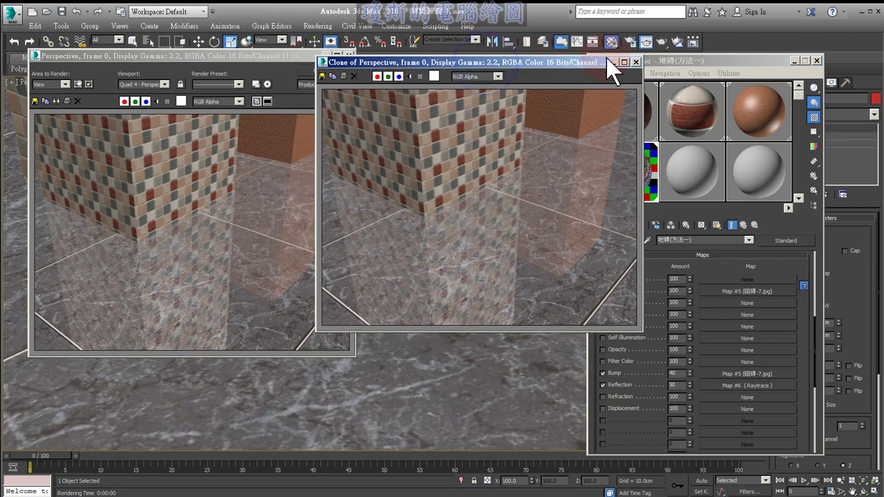
{"action": "left_click", "coordinate": [661, 42]}
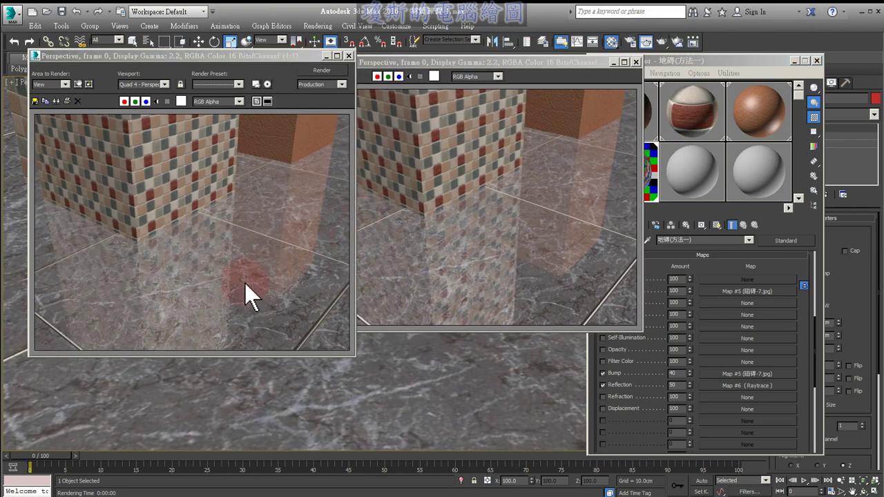
- Compare the floor reflections in both renders and raise the Reflection amount to 100
{"action": "left_click_drag", "start_coordinate": [250, 265], "coordinate": [185, 284]}
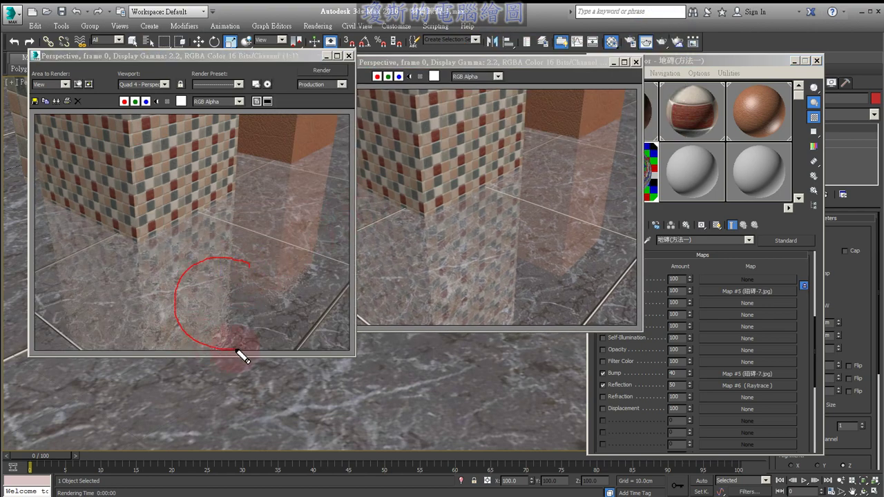
{"action": "left_click_drag", "start_coordinate": [186, 284], "coordinate": [250, 257]}
{"action": "left_click_drag", "start_coordinate": [528, 239], "coordinate": [534, 331]}
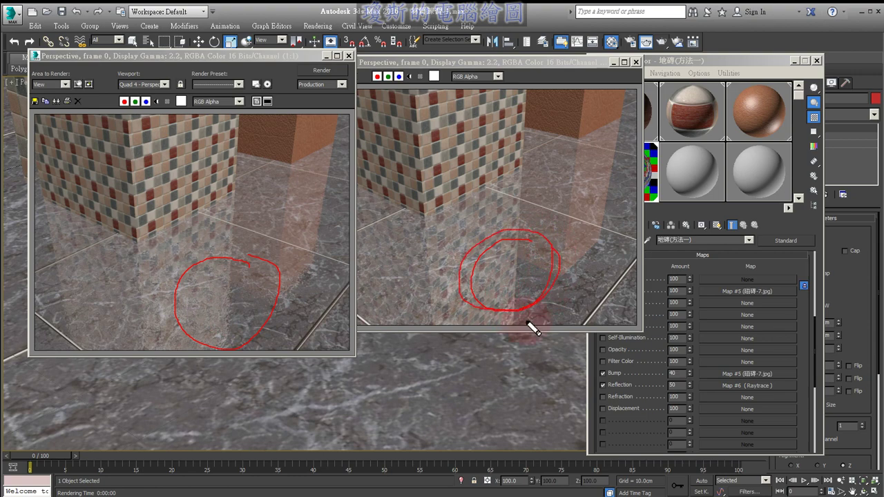
{"action": "left_click", "coordinate": [675, 385]}
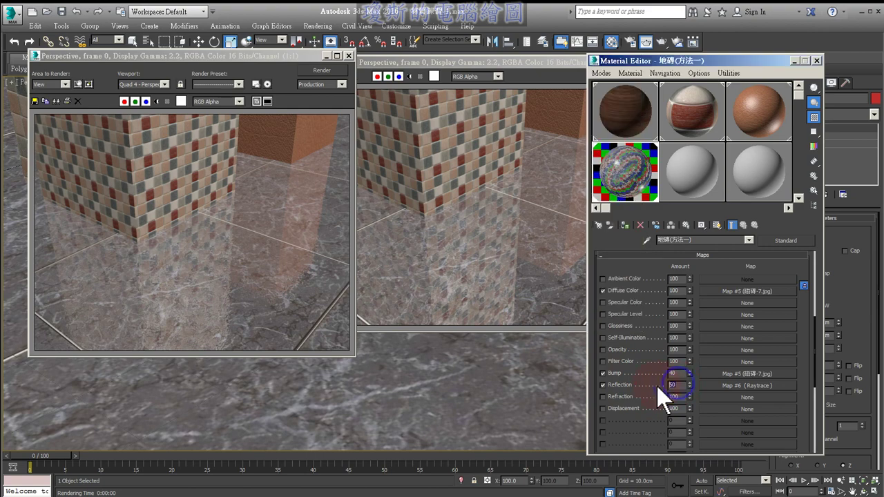
{"action": "type", "text": "100"}
- Re-render and mark the stronger column reflections in the marble floor
{"action": "left_click", "coordinate": [661, 43]}
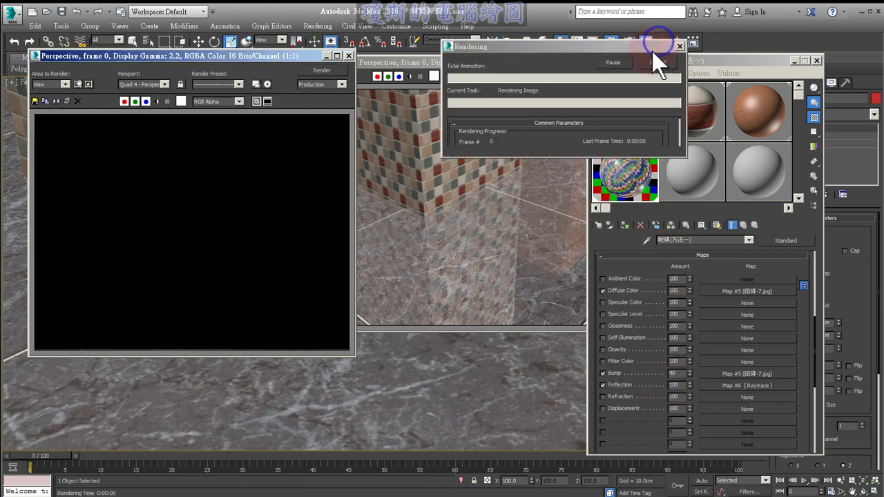
{"action": "mouse_move", "coordinate": [257, 257]}
{"action": "left_mouse_down"}
{"action": "mouse_move", "coordinate": [195, 349]}
{"action": "mouse_move", "coordinate": [272, 270]}
{"action": "mouse_move", "coordinate": [172, 310]}
{"action": "mouse_move", "coordinate": [298, 321]}
{"action": "left_mouse_up"}
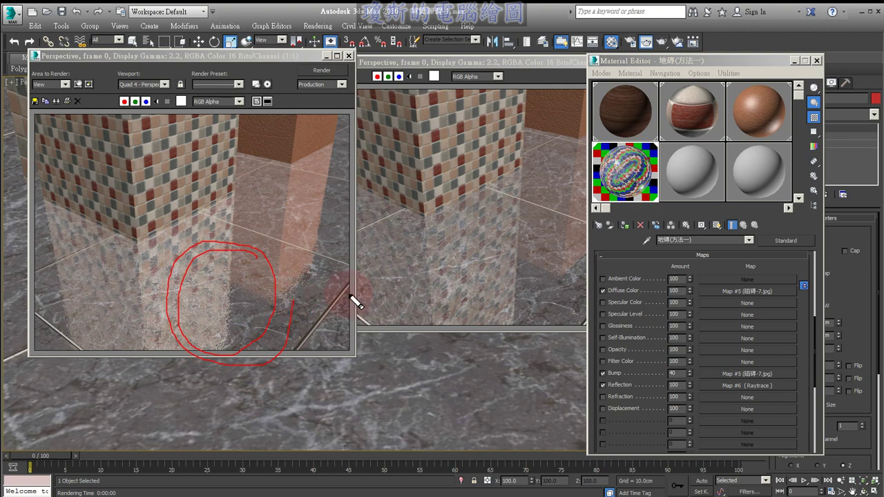
{"action": "left_click_drag", "start_coordinate": [615, 258], "coordinate": [615, 380]}
{"action": "scroll", "coordinate": [625, 345], "scroll_direction": "up", "scroll_amount": 3}
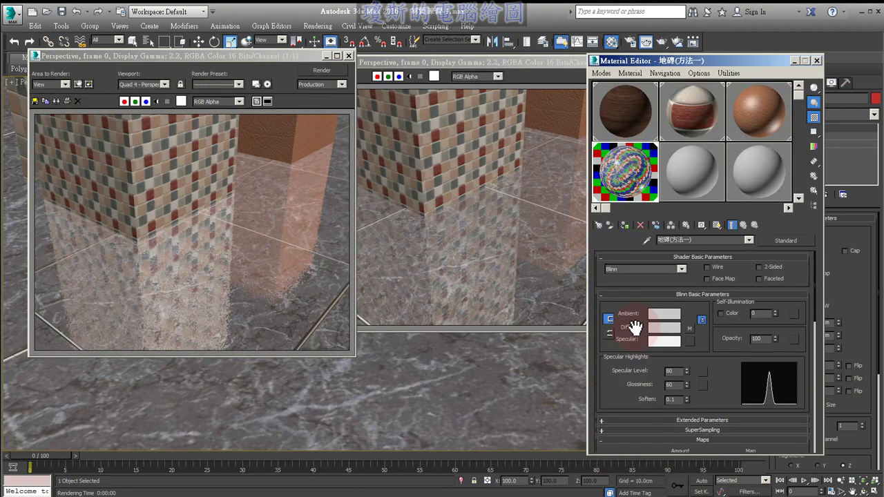
- Review the floor material's name, diffuse map slot, Specular Level 80 and Glossiness 60
{"action": "mouse_move", "coordinate": [694, 256]}
{"action": "left_mouse_down"}
{"action": "mouse_move", "coordinate": [657, 230]}
{"action": "mouse_move", "coordinate": [691, 256]}
{"action": "left_mouse_up"}
{"action": "left_click_drag", "start_coordinate": [684, 339], "coordinate": [694, 311]}
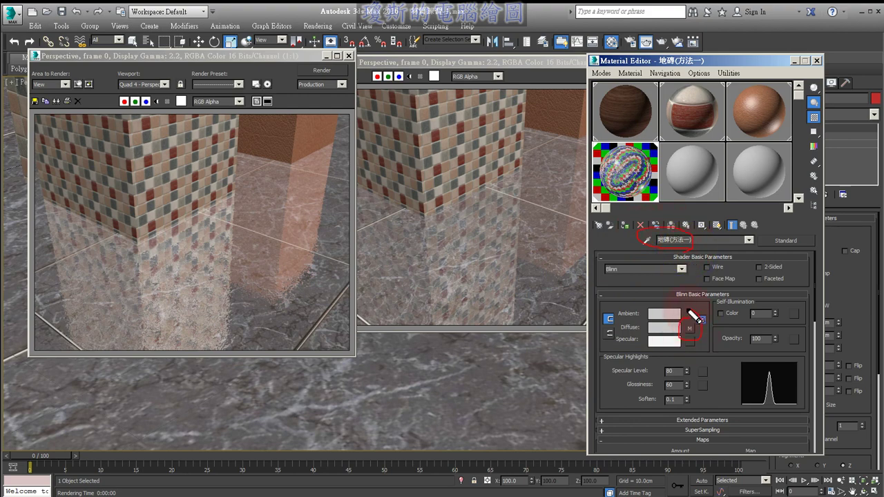
{"action": "key", "text": "e"}
{"action": "left_click_drag", "start_coordinate": [673, 358], "coordinate": [642, 404]}
{"action": "left_click_drag", "start_coordinate": [692, 377], "coordinate": [699, 367]}
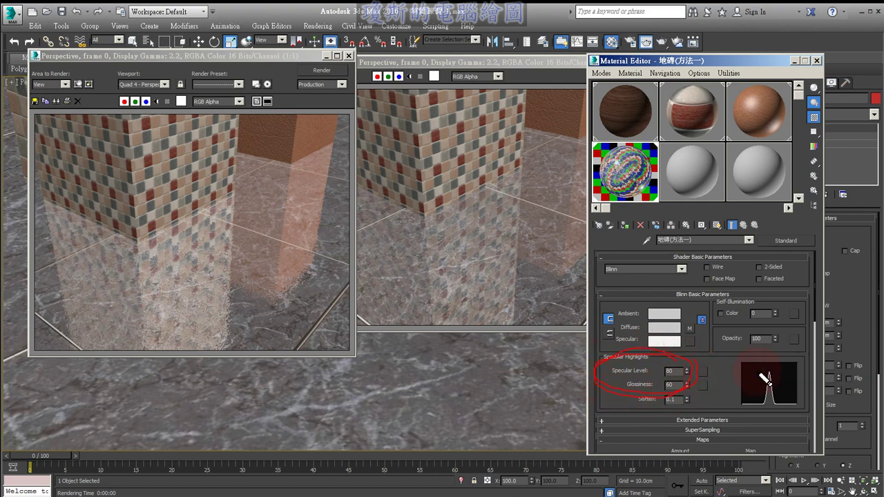
{"action": "key", "text": "Escape"}
{"action": "mouse_move", "coordinate": [724, 400]}
{"action": "left_mouse_down"}
{"action": "mouse_move", "coordinate": [733, 266]}
{"action": "mouse_move", "coordinate": [723, 274]}
{"action": "left_mouse_up"}
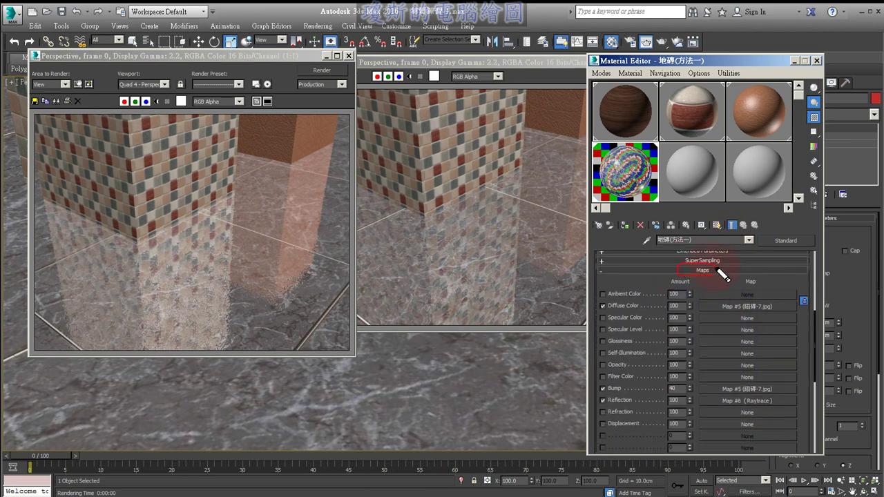
- Inspect the Raytrace reflection map (Map #6), then set the Reflection amount back to 50
{"action": "mouse_move", "coordinate": [595, 407]}
{"action": "left_mouse_down"}
{"action": "mouse_move", "coordinate": [629, 407]}
{"action": "mouse_move", "coordinate": [598, 409]}
{"action": "left_mouse_up"}
{"action": "mouse_move", "coordinate": [722, 397]}
{"action": "left_mouse_down"}
{"action": "mouse_move", "coordinate": [720, 407]}
{"action": "mouse_move", "coordinate": [766, 396]}
{"action": "left_mouse_up"}
{"action": "left_click", "coordinate": [740, 401]}
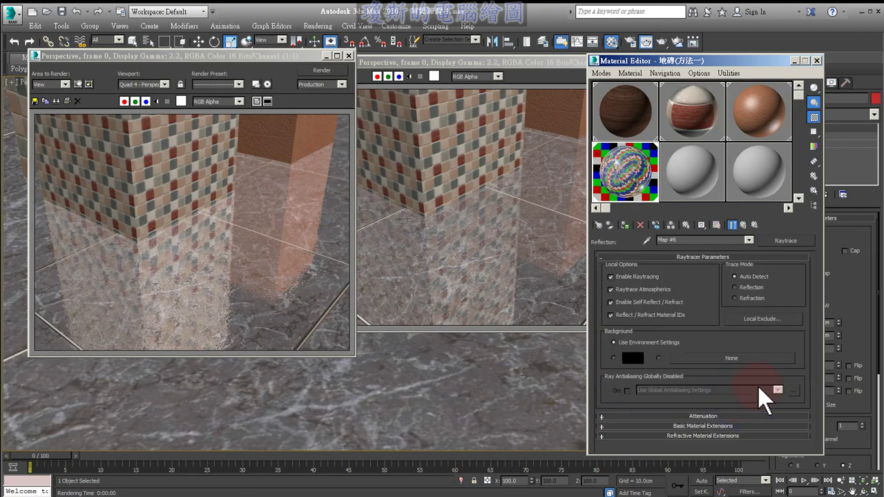
{"action": "left_click", "coordinate": [744, 224]}
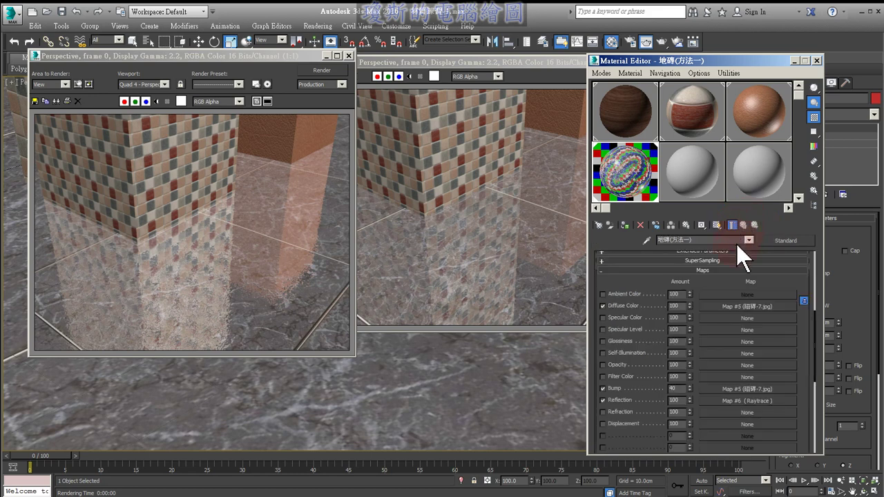
{"action": "double_click", "coordinate": [681, 400]}
{"action": "type", "text": "50"}
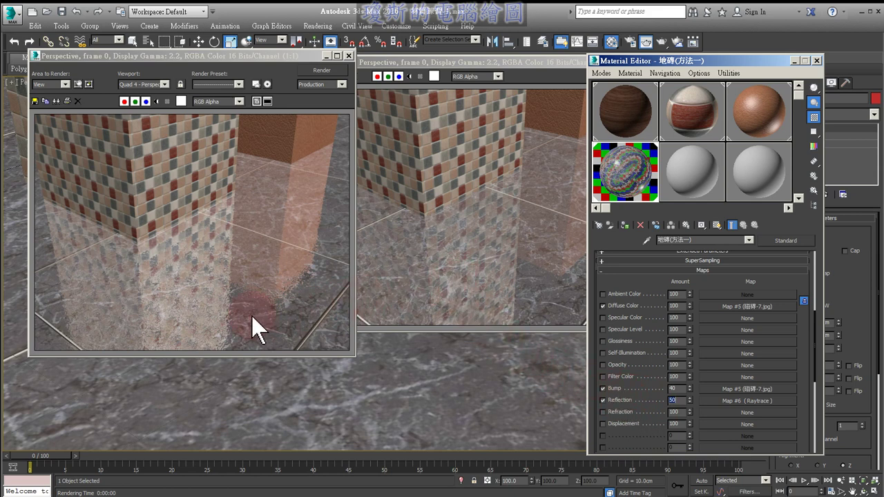
- Point out the diffuse tile map and Bump 40, then re-render with Reflection at 50
{"action": "left_click_drag", "start_coordinate": [222, 326], "coordinate": [270, 291]}
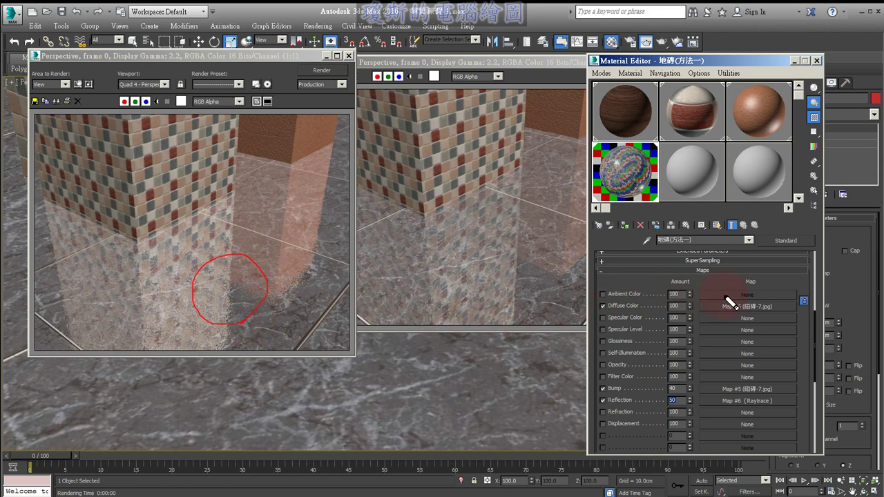
{"action": "left_click_drag", "start_coordinate": [735, 311], "coordinate": [773, 303]}
{"action": "left_click_drag", "start_coordinate": [751, 400], "coordinate": [779, 389]}
{"action": "left_click_drag", "start_coordinate": [680, 385], "coordinate": [683, 397]}
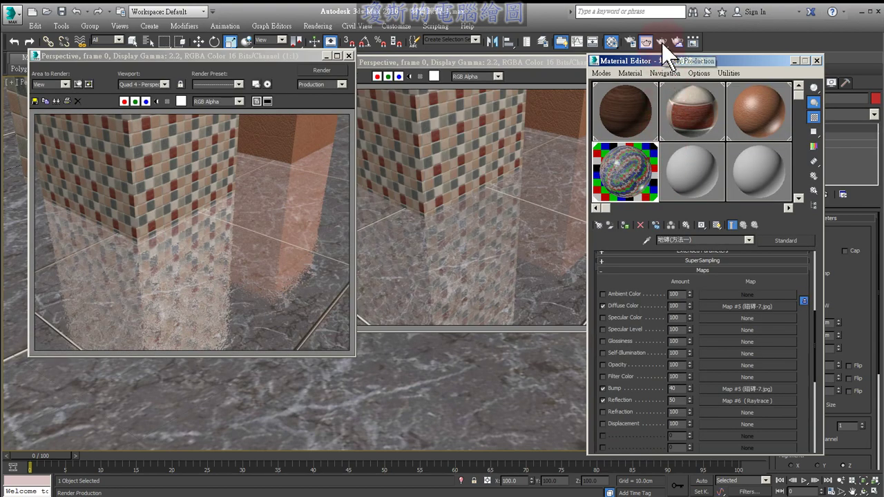
{"action": "left_click", "coordinate": [661, 43]}
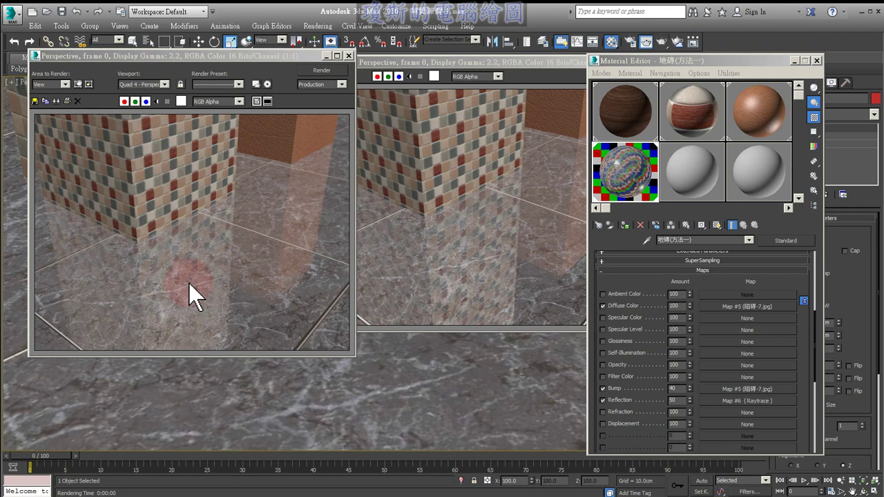
- Close both render windows, orbit the Perspective view to include the wooden box, and render
{"action": "left_click_drag", "start_coordinate": [488, 65], "coordinate": [432, 116]}
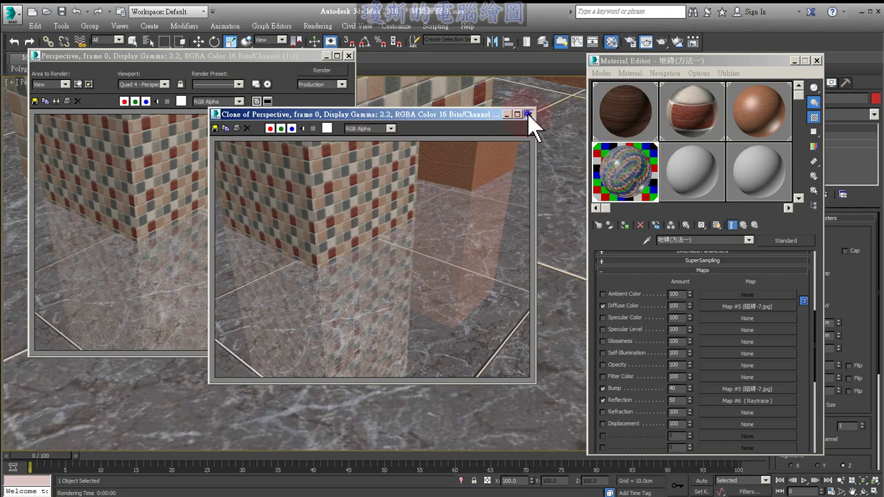
{"action": "left_click", "coordinate": [529, 113]}
{"action": "left_click", "coordinate": [347, 57]}
{"action": "middle_click_drag", "start_coordinate": [442, 239], "coordinate": [449, 258], "text": "alt"}
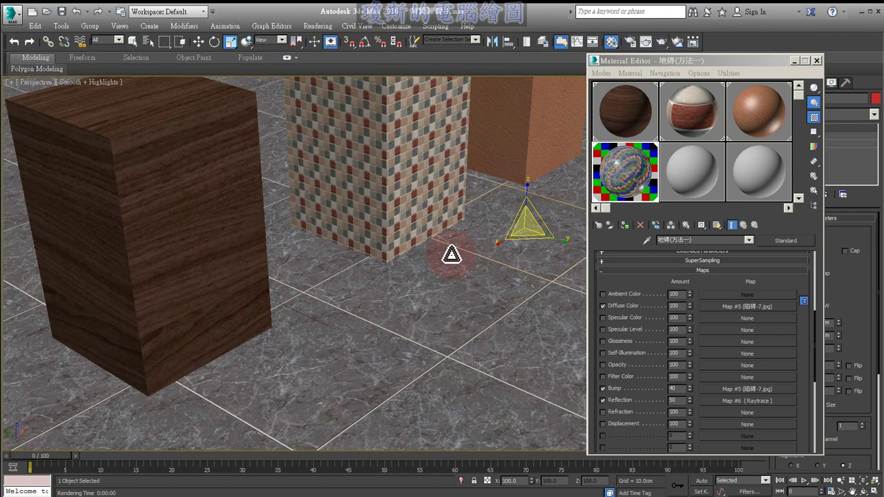
{"action": "scroll", "coordinate": [499, 297], "scroll_direction": "up", "scroll_amount": 3}
{"action": "left_click", "coordinate": [662, 41]}
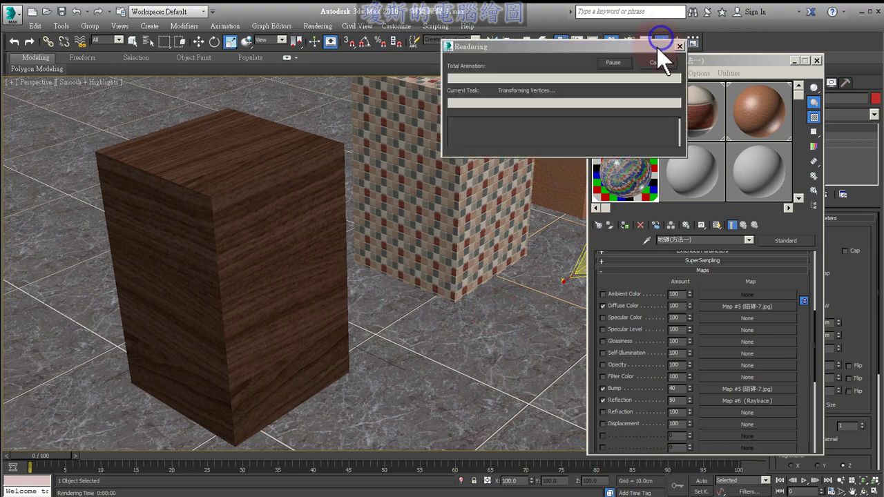